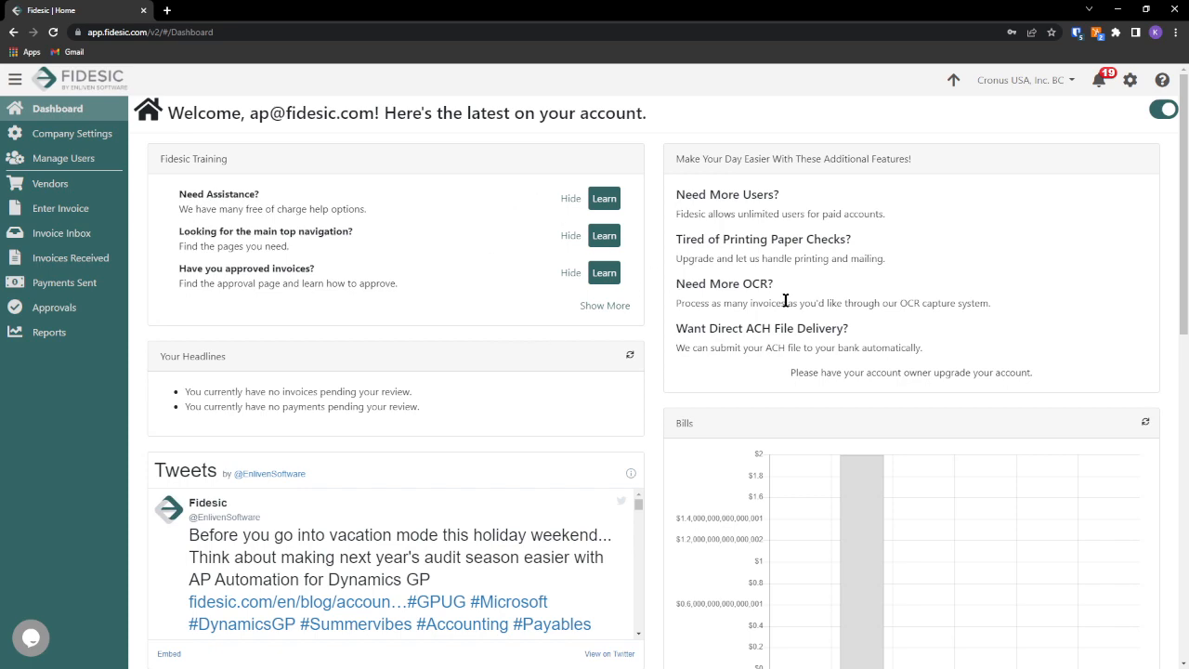
Step: Switch from the Cronus USA, Inc. BC account to the Fabrikam Inc. account
{"action": "scroll", "coordinate": [784, 302], "scroll_direction": "down", "scroll_amount": 2}
{"action": "scroll", "coordinate": [708, 237], "scroll_direction": "up", "scroll_amount": 2}
{"action": "left_click", "coordinate": [1023, 80]}
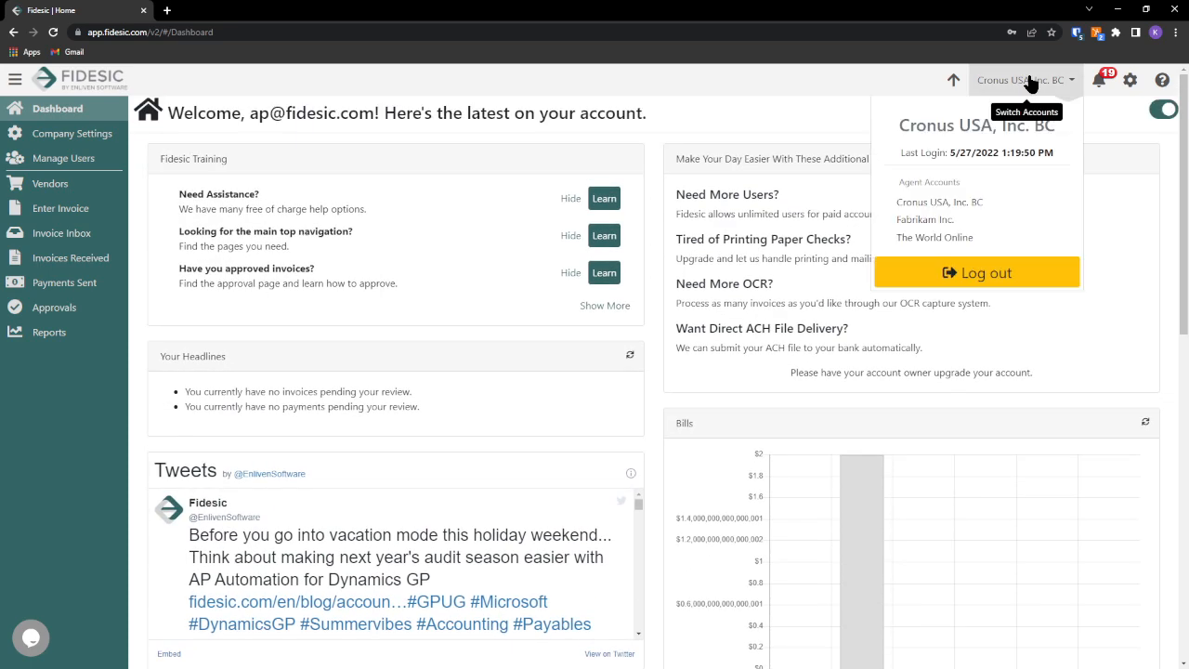
{"action": "left_click", "coordinate": [947, 219]}
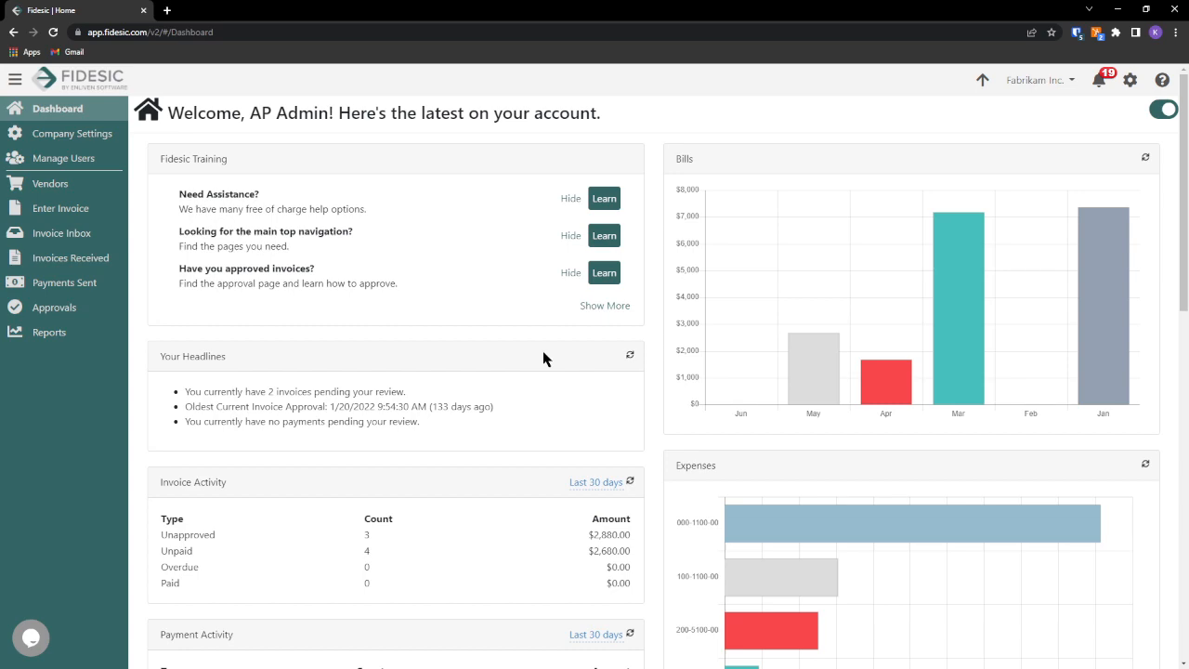
Step: Show the dashboard's Pending Invoice Approvals chart as a table and check each approver's oldest pending days
{"action": "scroll", "coordinate": [494, 351], "scroll_direction": "down", "scroll_amount": 7}
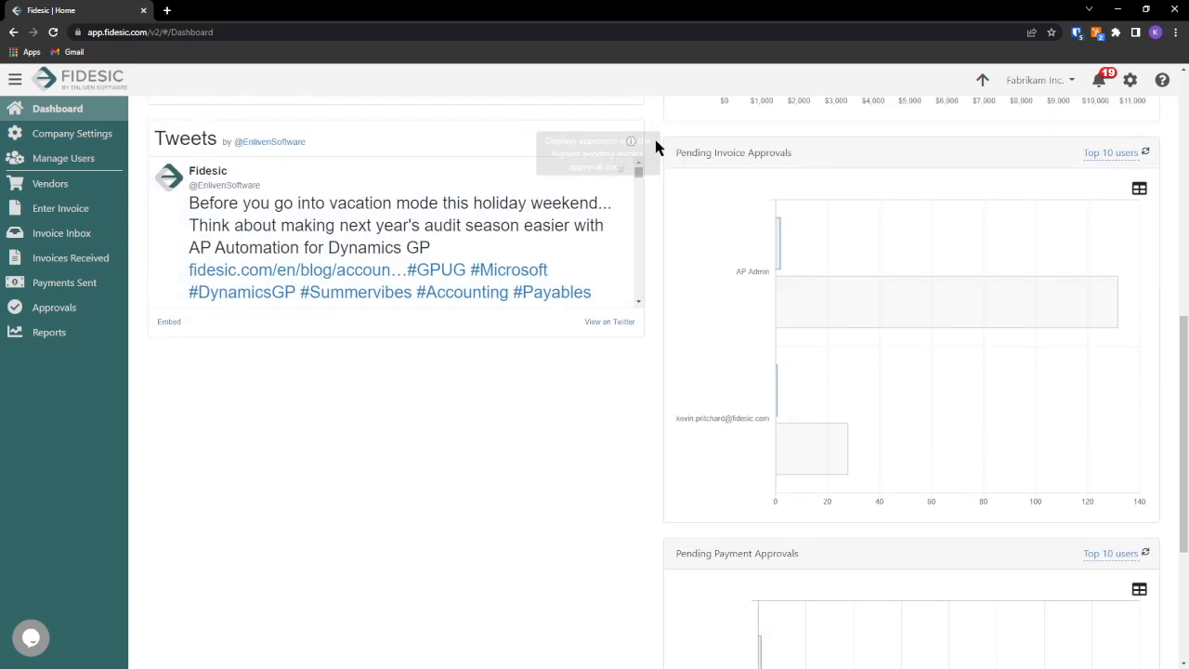
{"action": "left_click", "coordinate": [1140, 187]}
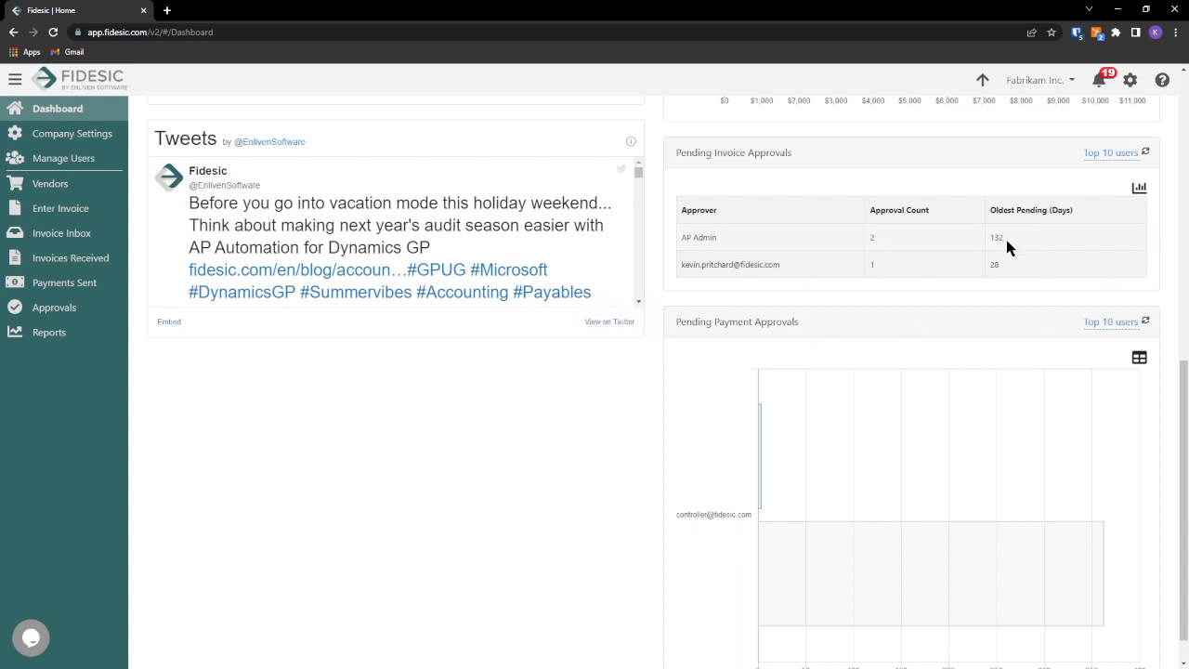
{"action": "left_click_drag", "start_coordinate": [1009, 241], "coordinate": [992, 239]}
{"action": "left_click", "coordinate": [1004, 239]}
{"action": "scroll", "coordinate": [548, 298], "scroll_direction": "up", "scroll_amount": 8}
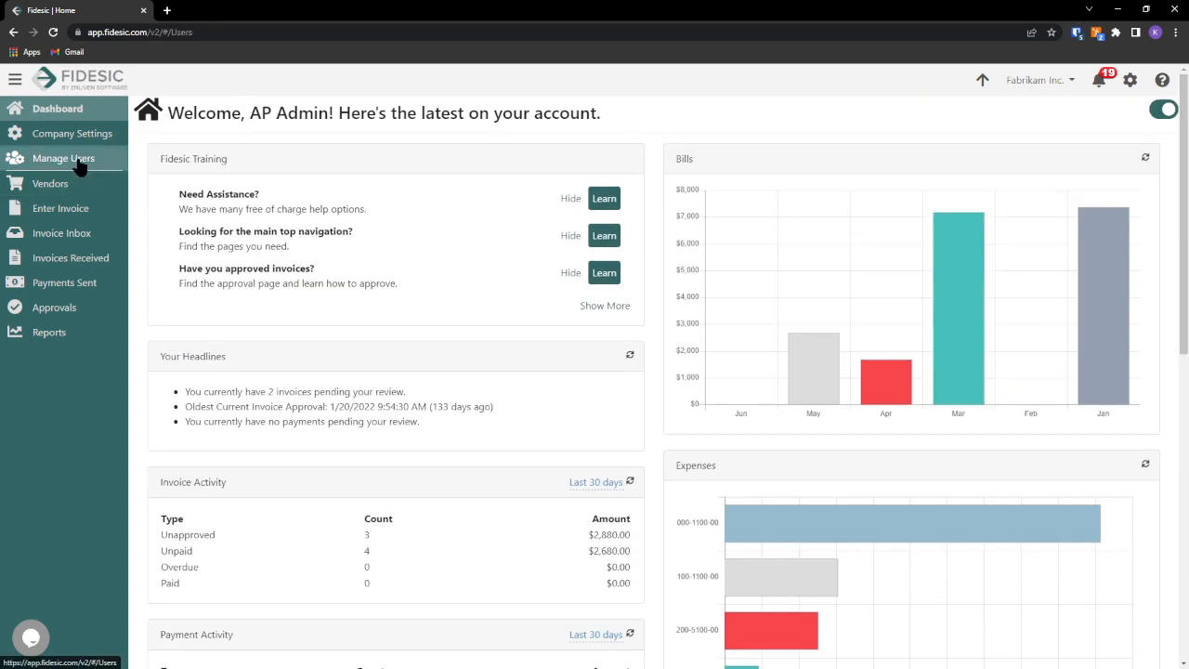
Step: Expand the Invoice Approver's entry in the user list and view the invoices pending that user's approval
{"action": "left_click", "coordinate": [76, 161]}
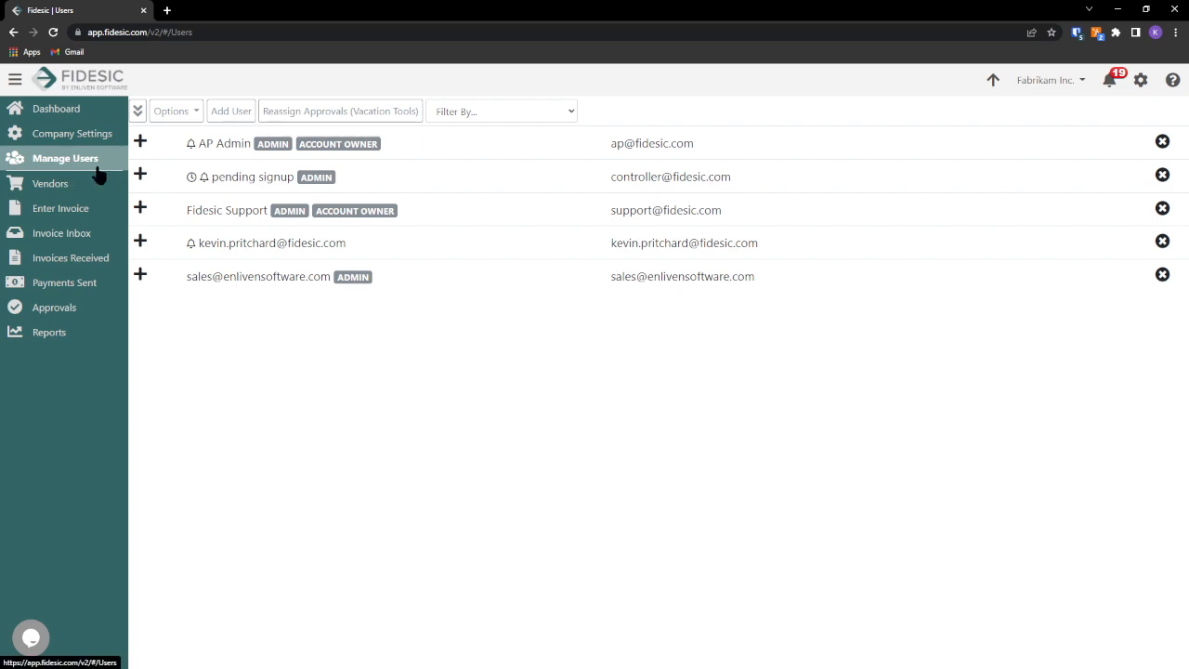
{"action": "left_click", "coordinate": [441, 257]}
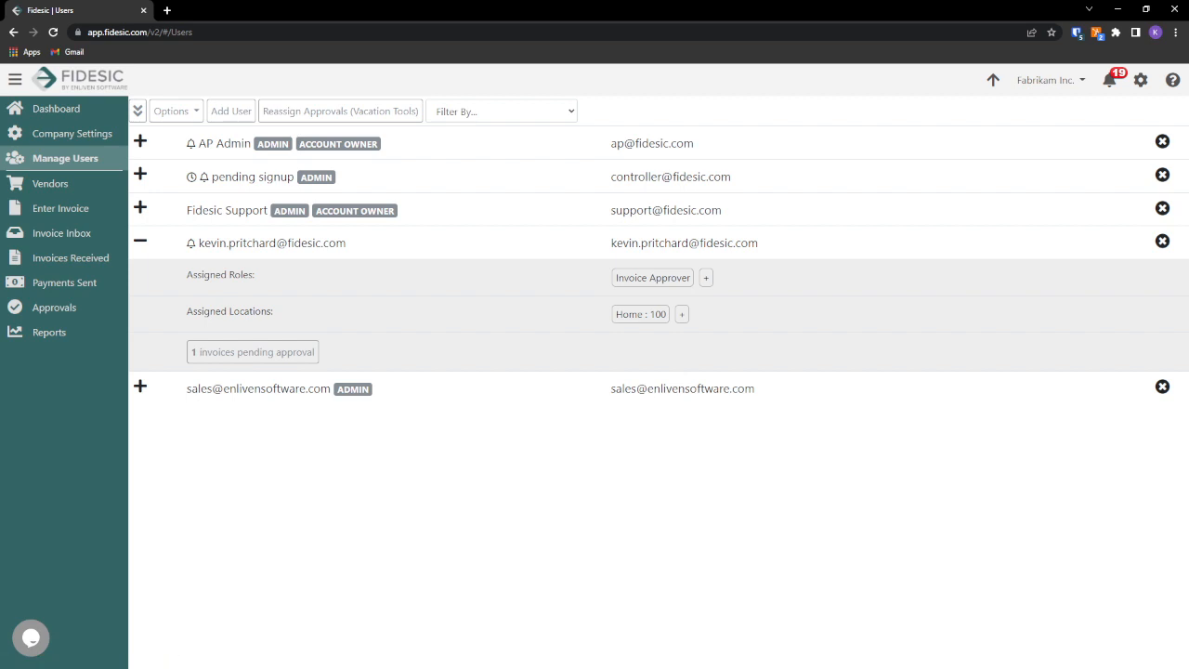
{"action": "left_click", "coordinate": [285, 356]}
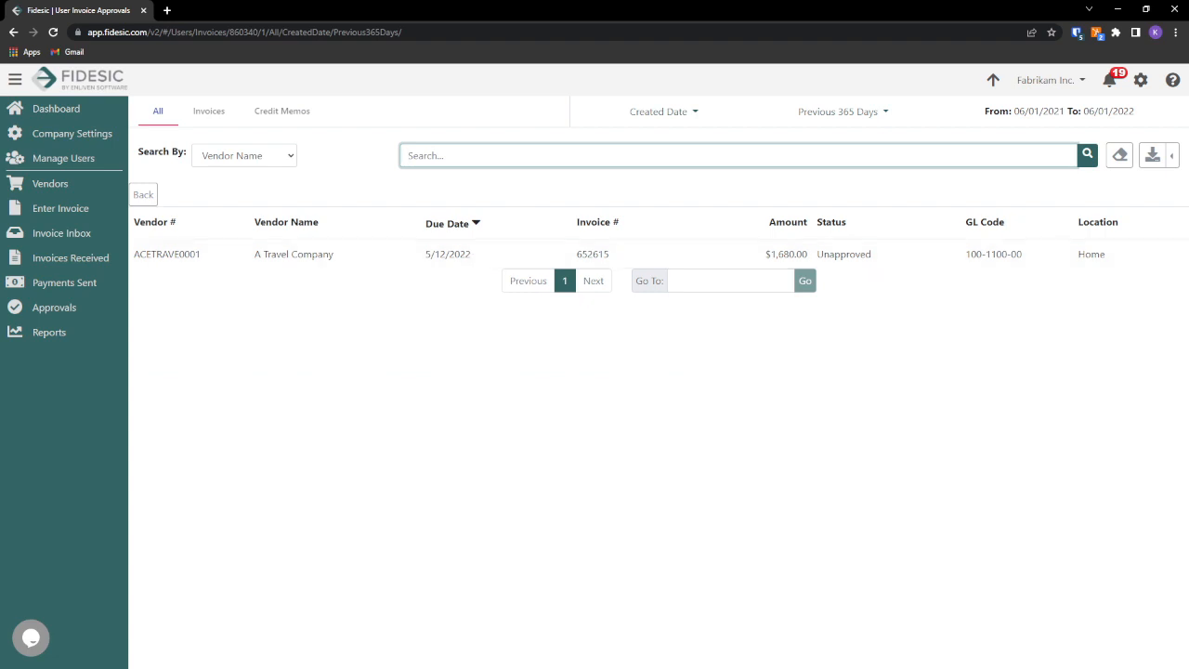
Step: Review the Invoice Inbox with its submission addresses, and open the blank form for entering an invoice
{"action": "left_click", "coordinate": [55, 109]}
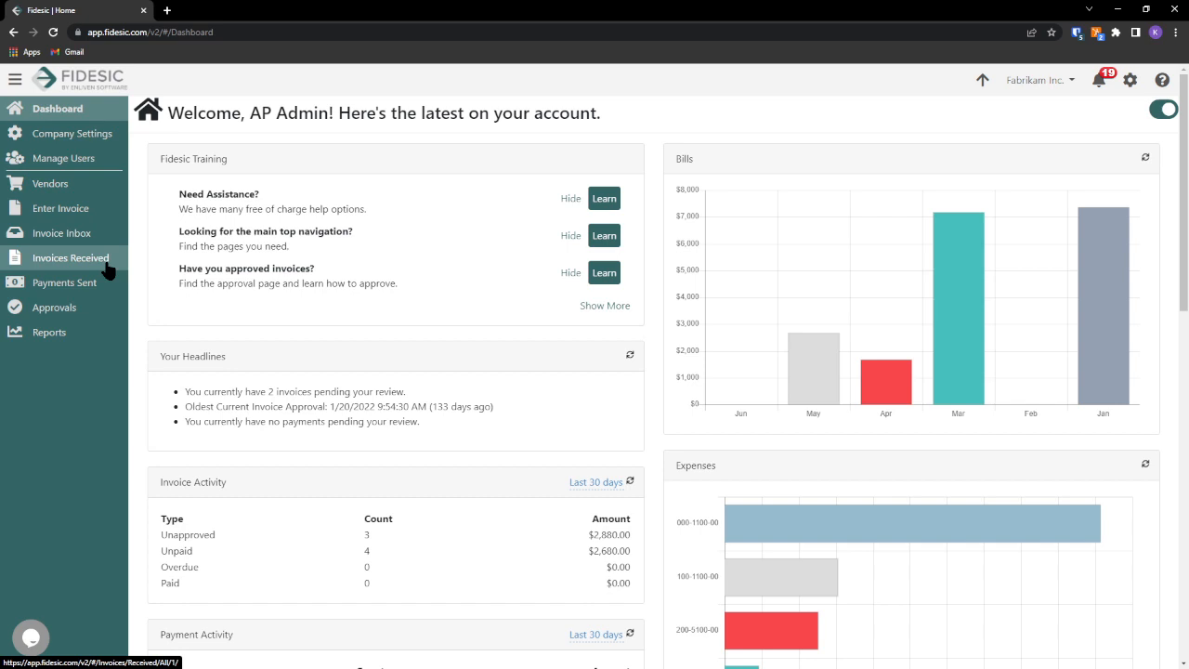
{"action": "left_click", "coordinate": [24, 235]}
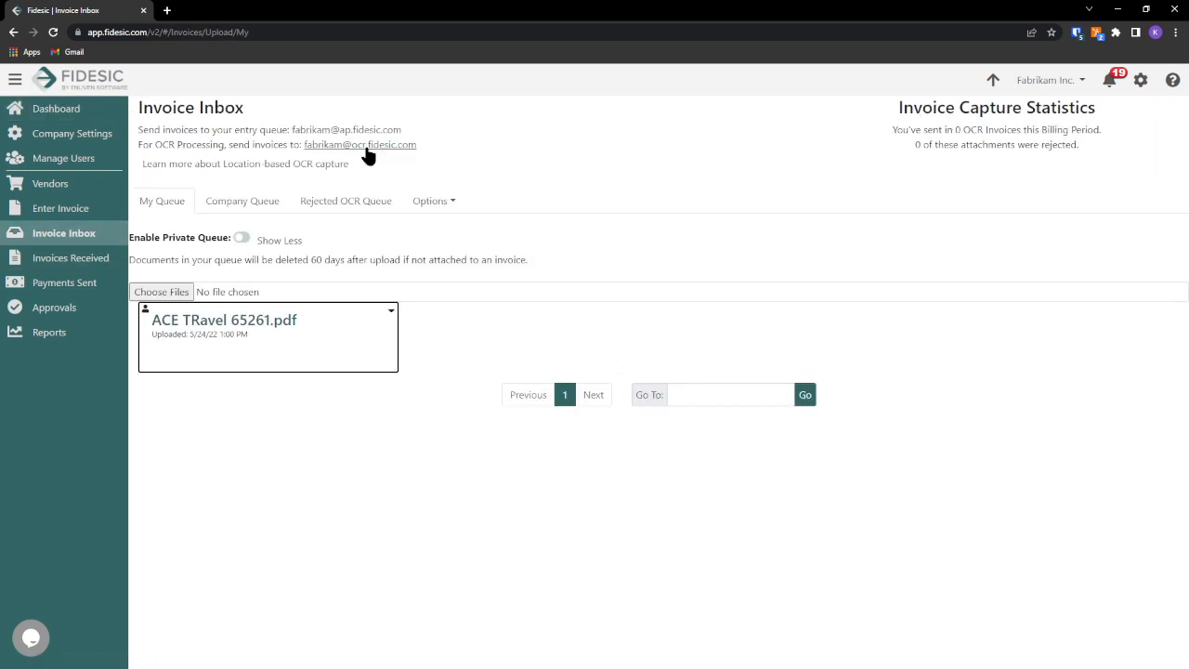
{"action": "left_click", "coordinate": [93, 215]}
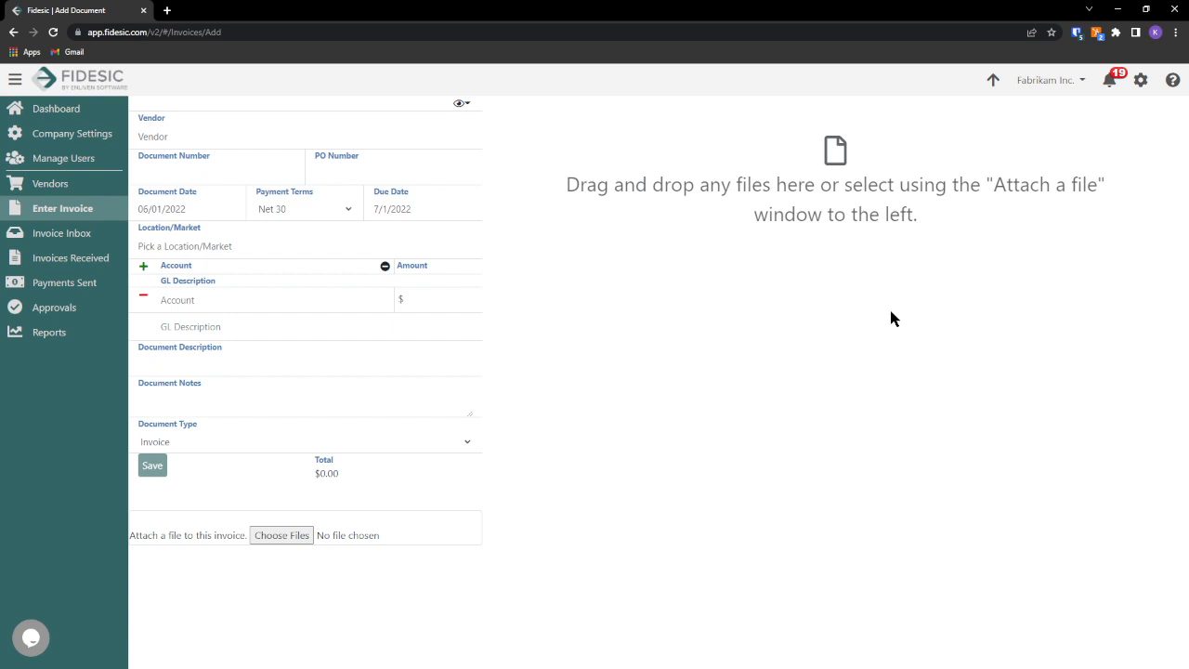
Step: Open the invoice approval workflow and check the approver setting for invoices that match none of the rules
{"action": "left_click", "coordinate": [1147, 84]}
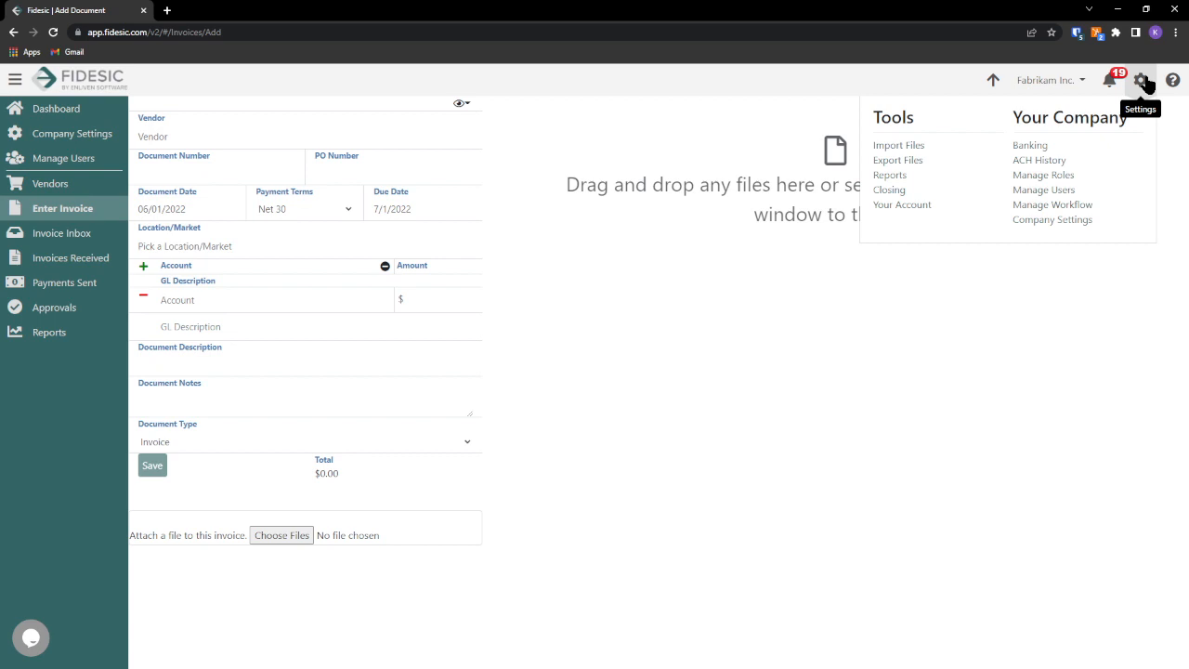
{"action": "left_click", "coordinate": [1074, 208]}
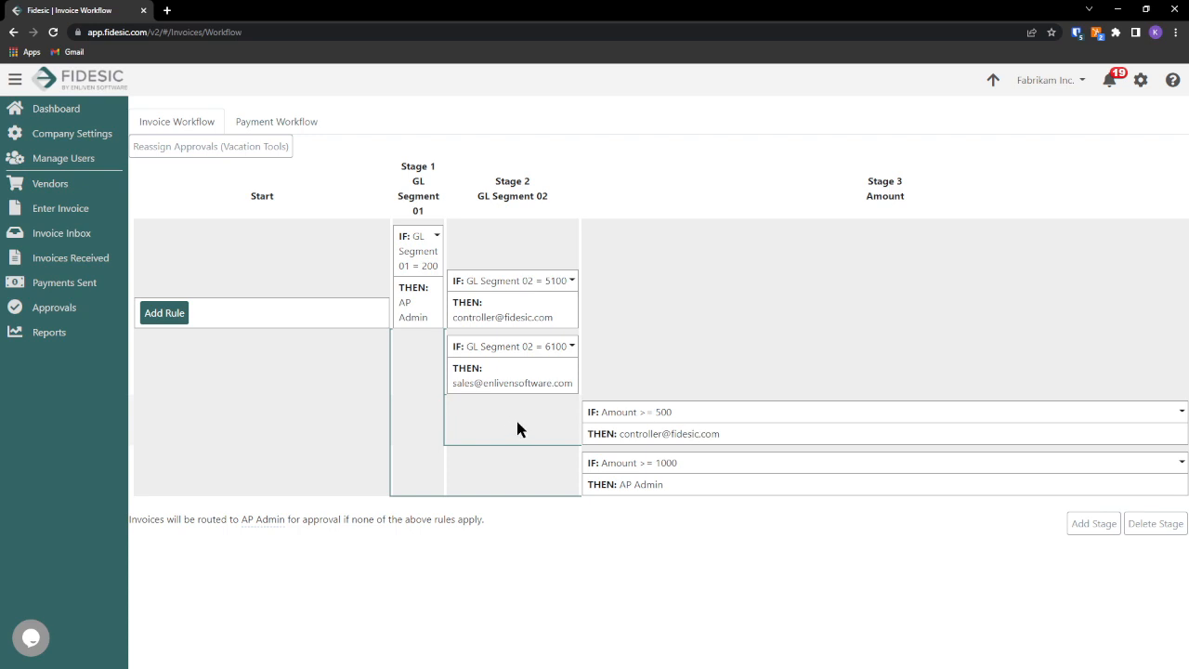
{"action": "left_click", "coordinate": [263, 519]}
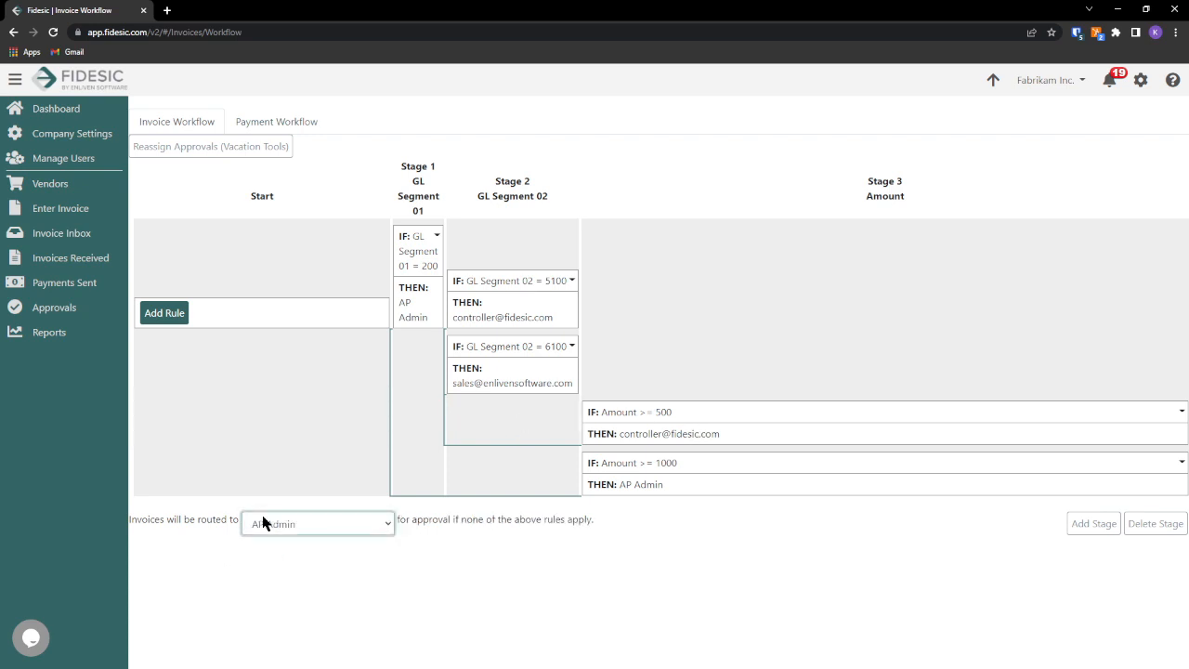
{"action": "left_click", "coordinate": [287, 524]}
{"action": "left_click", "coordinate": [476, 551]}
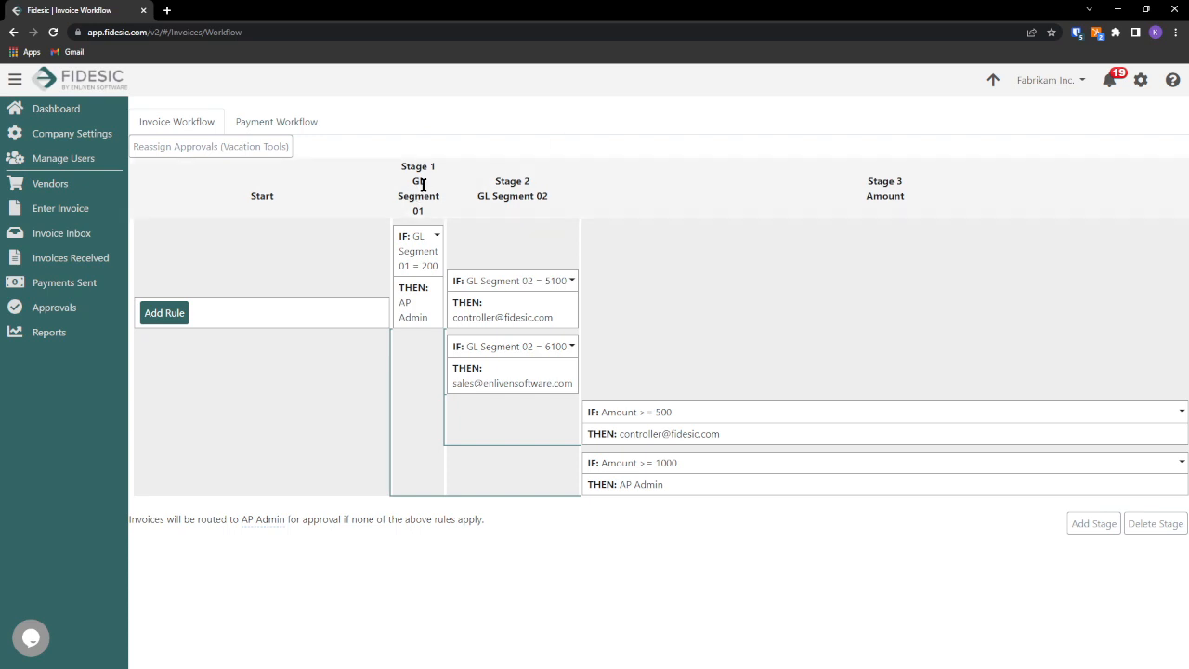
Step: Examine the workflow's stage criteria and the types and positions offered for a new stage, without adding one
{"action": "mouse_move", "coordinate": [415, 198]}
{"action": "left_mouse_down"}
{"action": "mouse_move", "coordinate": [436, 198]}
{"action": "mouse_move", "coordinate": [426, 215]}
{"action": "left_mouse_up"}
{"action": "left_click", "coordinate": [425, 213]}
{"action": "left_click_drag", "start_coordinate": [490, 196], "coordinate": [549, 197]}
{"action": "left_click", "coordinate": [545, 201]}
{"action": "left_click", "coordinate": [547, 197]}
{"action": "left_click", "coordinate": [1106, 526]}
{"action": "left_click", "coordinate": [645, 325]}
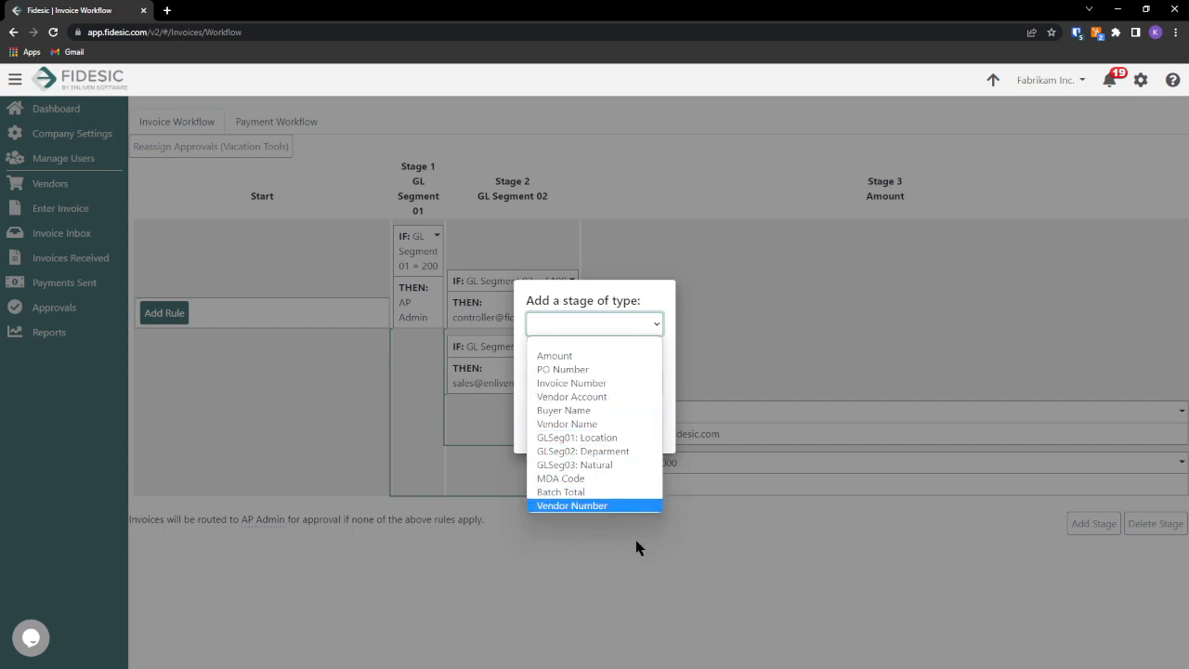
{"action": "left_click", "coordinate": [635, 300]}
{"action": "left_click", "coordinate": [629, 382]}
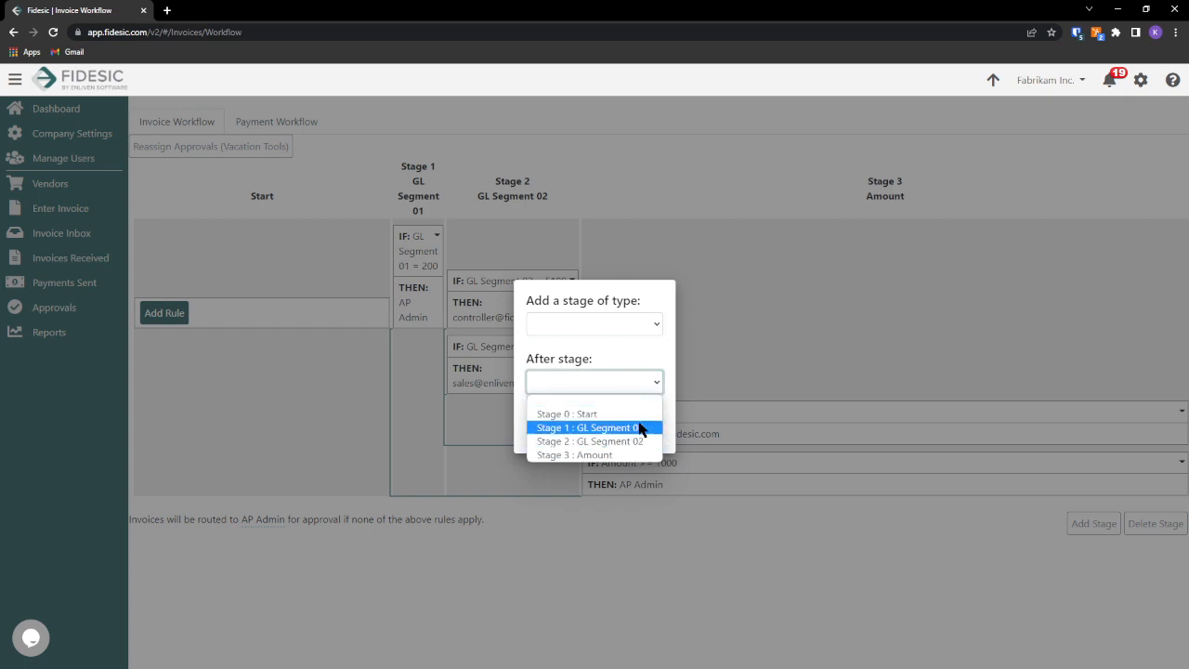
{"action": "left_click", "coordinate": [626, 300]}
{"action": "left_click", "coordinate": [583, 442]}
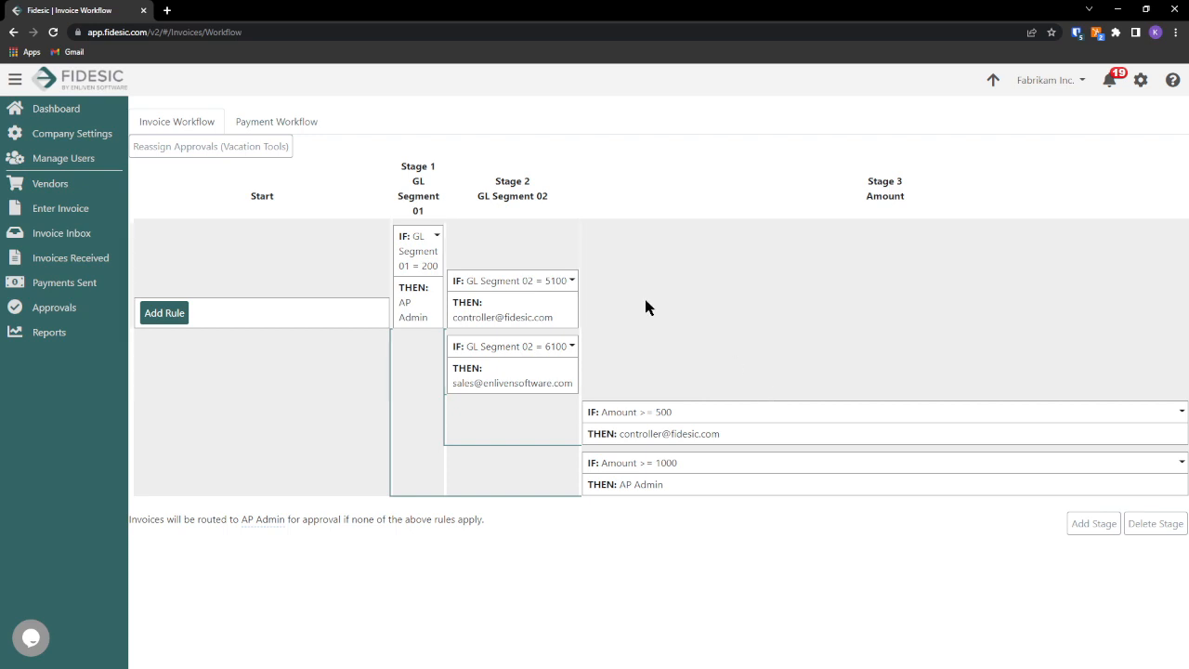
Step: Examine the conditions and approvers of the GL Segment 01, GL Segment 02 and Amount rules across the three stages
{"action": "left_click_drag", "start_coordinate": [499, 196], "coordinate": [548, 196]}
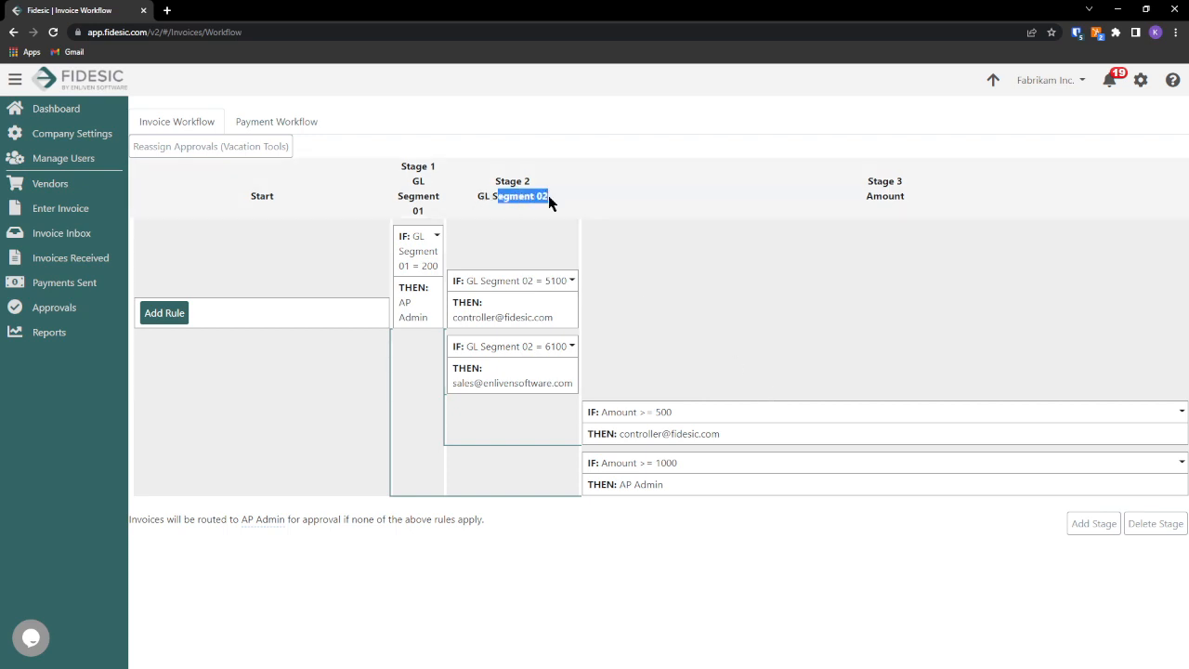
{"action": "left_click", "coordinate": [543, 193]}
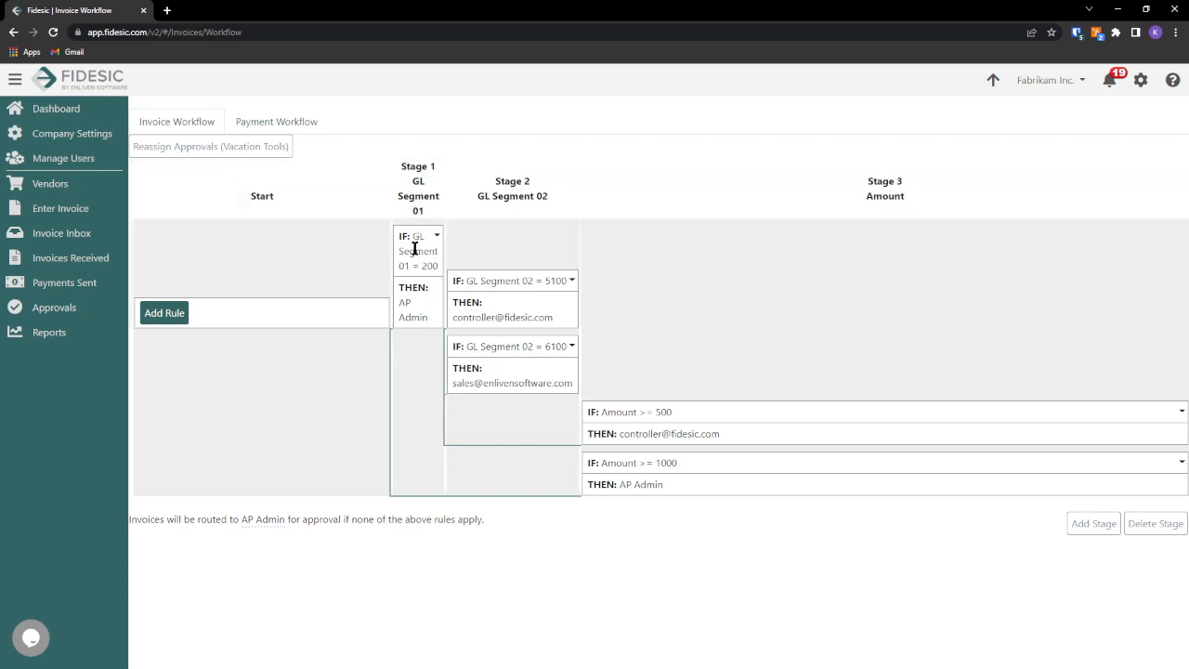
{"action": "left_click_drag", "start_coordinate": [401, 236], "coordinate": [508, 156]}
{"action": "left_click", "coordinate": [491, 153]}
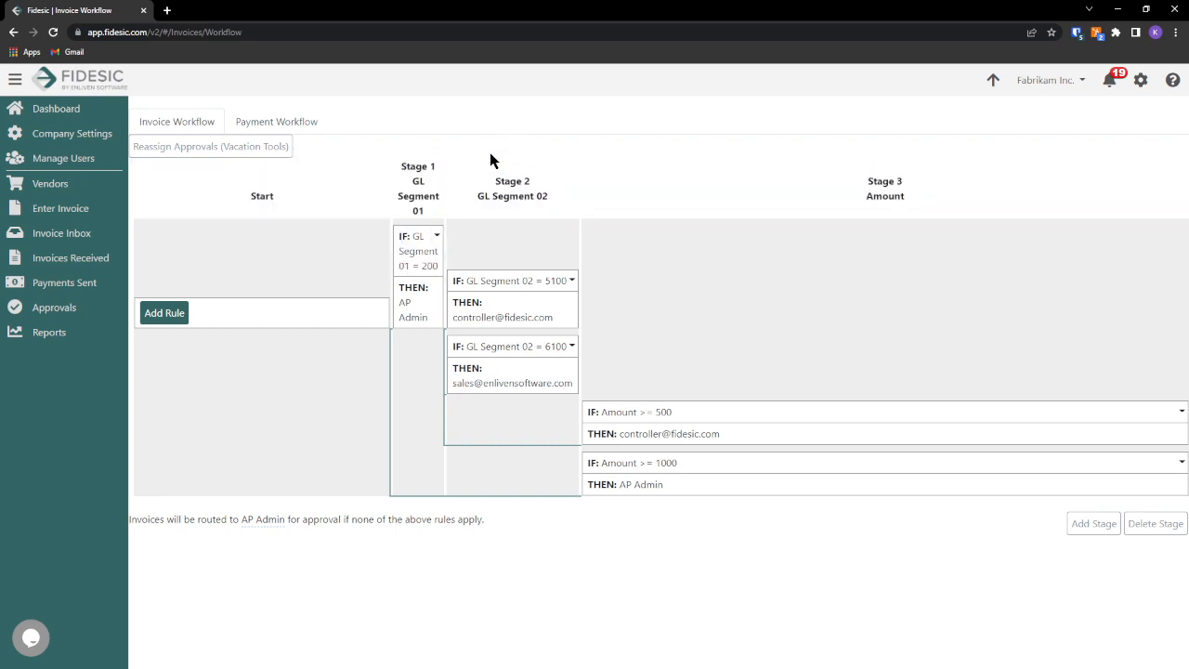
{"action": "double_click", "coordinate": [425, 267]}
{"action": "left_click_drag", "start_coordinate": [400, 302], "coordinate": [426, 317]}
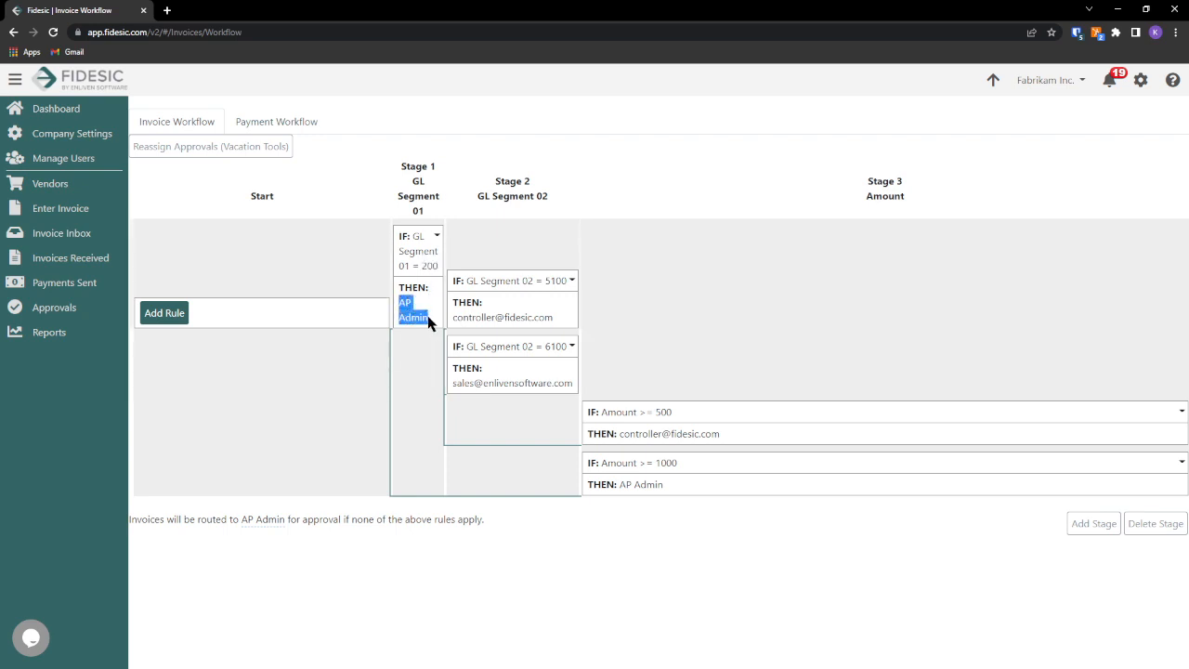
{"action": "left_click", "coordinate": [426, 317]}
{"action": "left_click_drag", "start_coordinate": [545, 284], "coordinate": [565, 283]}
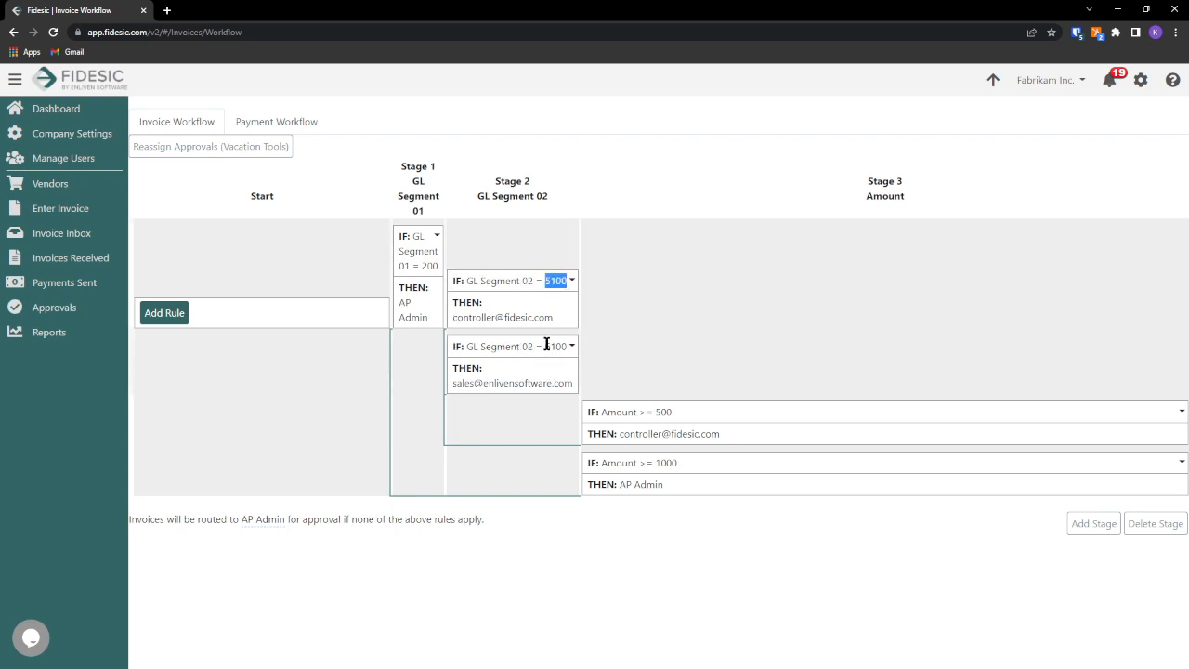
{"action": "left_click_drag", "start_coordinate": [547, 346], "coordinate": [567, 346]}
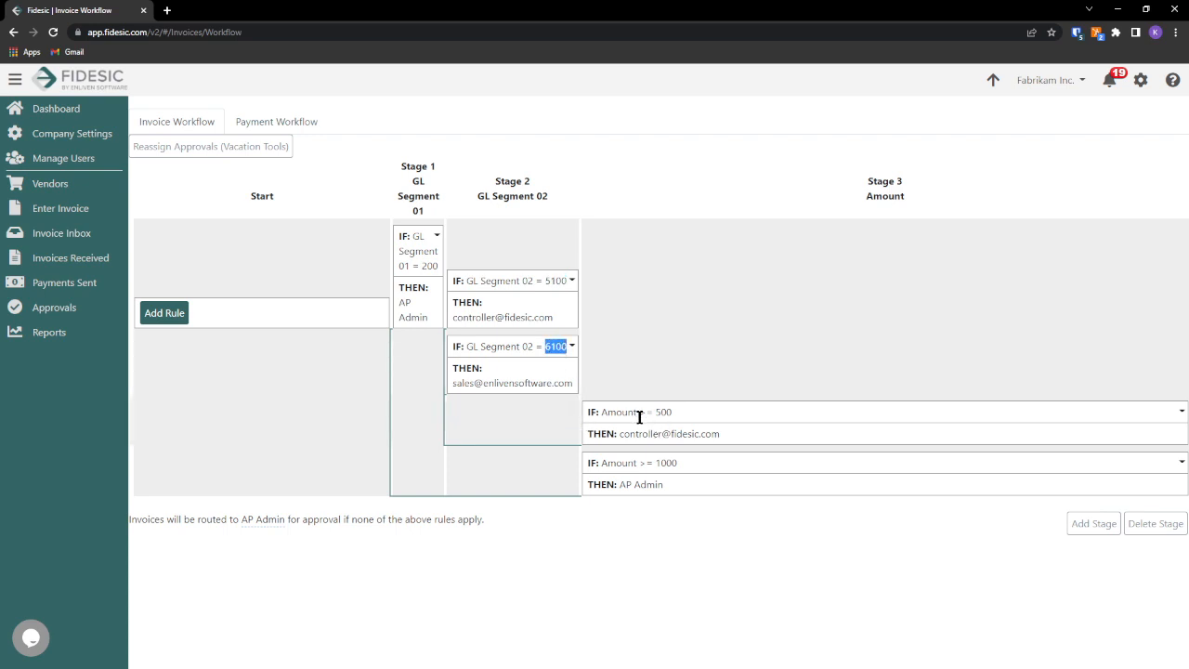
{"action": "left_click_drag", "start_coordinate": [655, 412], "coordinate": [677, 412]}
{"action": "left_click", "coordinate": [658, 437]}
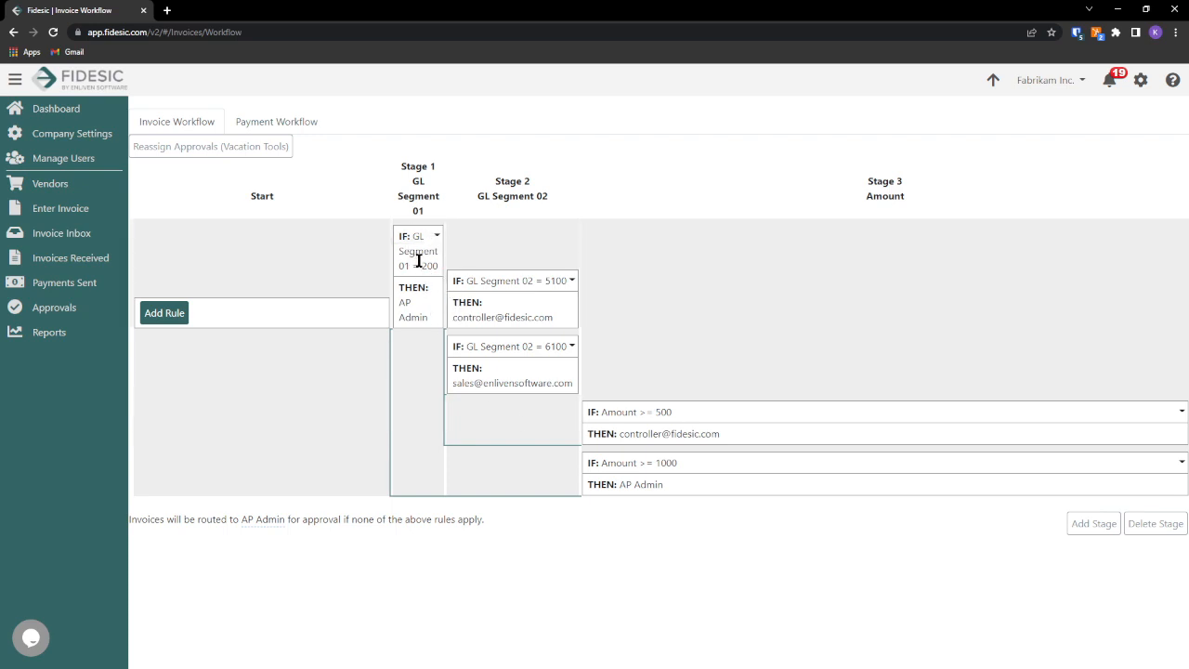
{"action": "left_click_drag", "start_coordinate": [410, 236], "coordinate": [440, 279]}
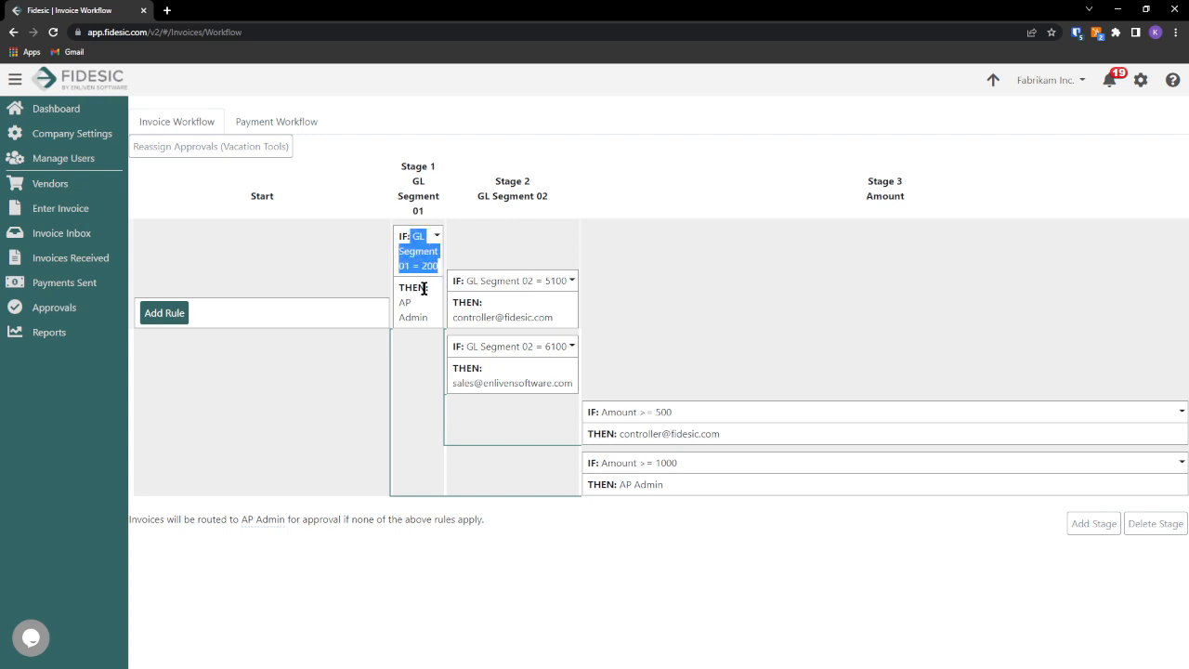
{"action": "left_click_drag", "start_coordinate": [471, 281], "coordinate": [729, 435]}
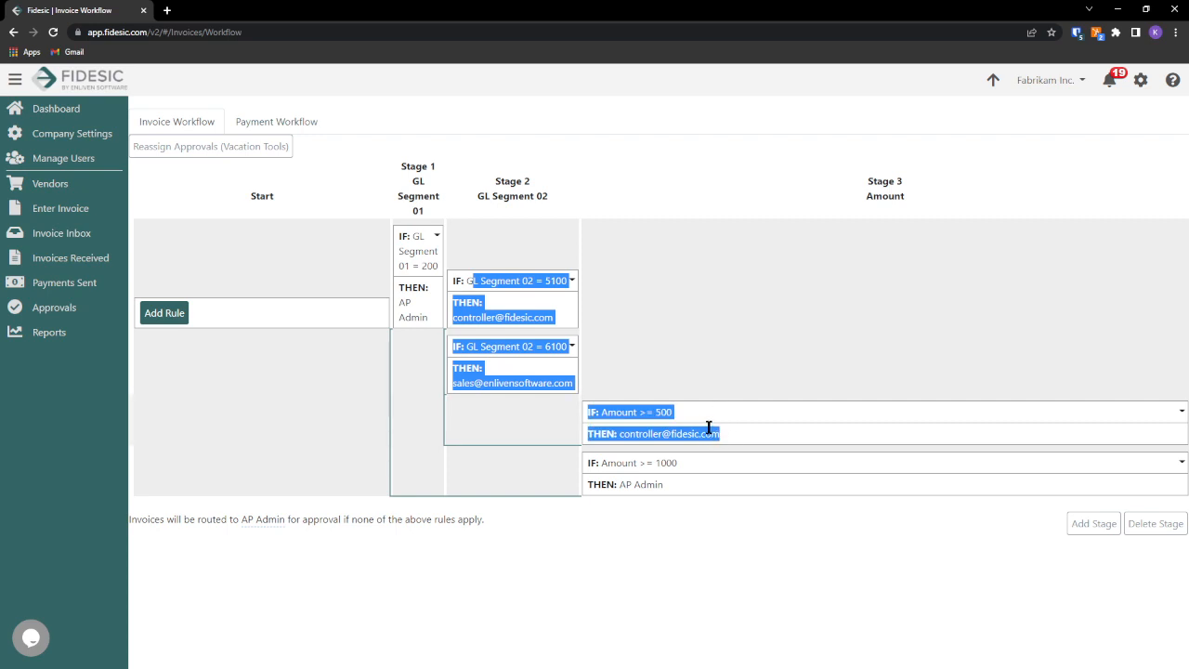
{"action": "left_click", "coordinate": [585, 162]}
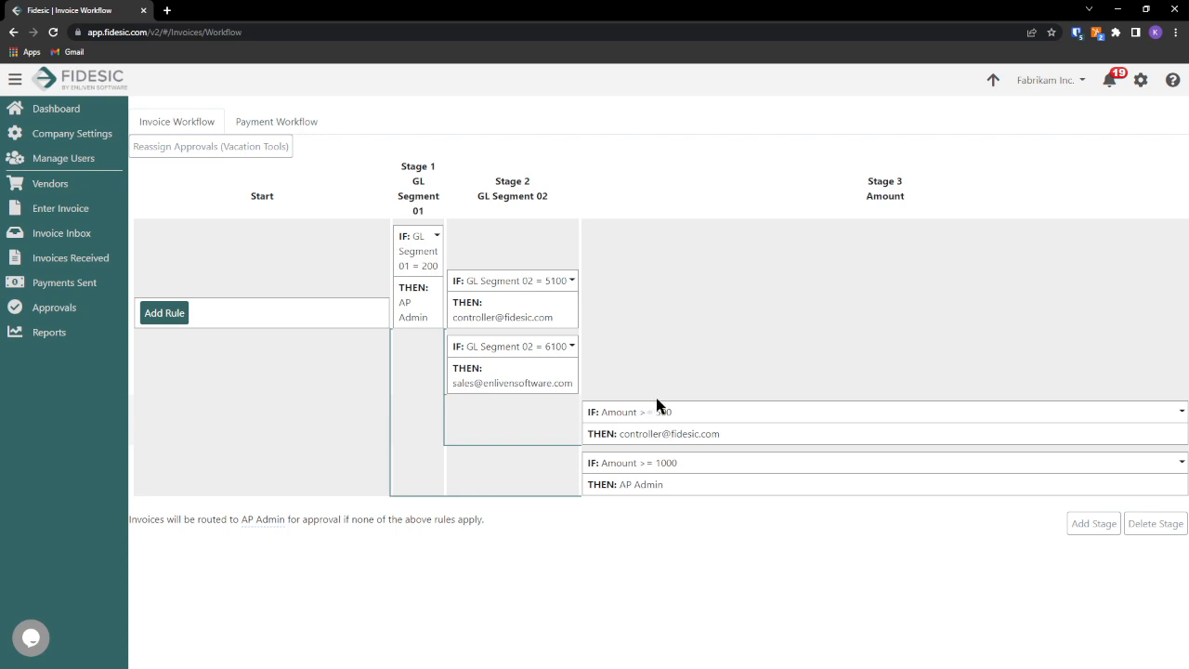
{"action": "left_click_drag", "start_coordinate": [711, 415], "coordinate": [643, 417]}
{"action": "left_click", "coordinate": [665, 430]}
{"action": "left_click_drag", "start_coordinate": [676, 415], "coordinate": [600, 419]}
{"action": "left_click", "coordinate": [722, 434]}
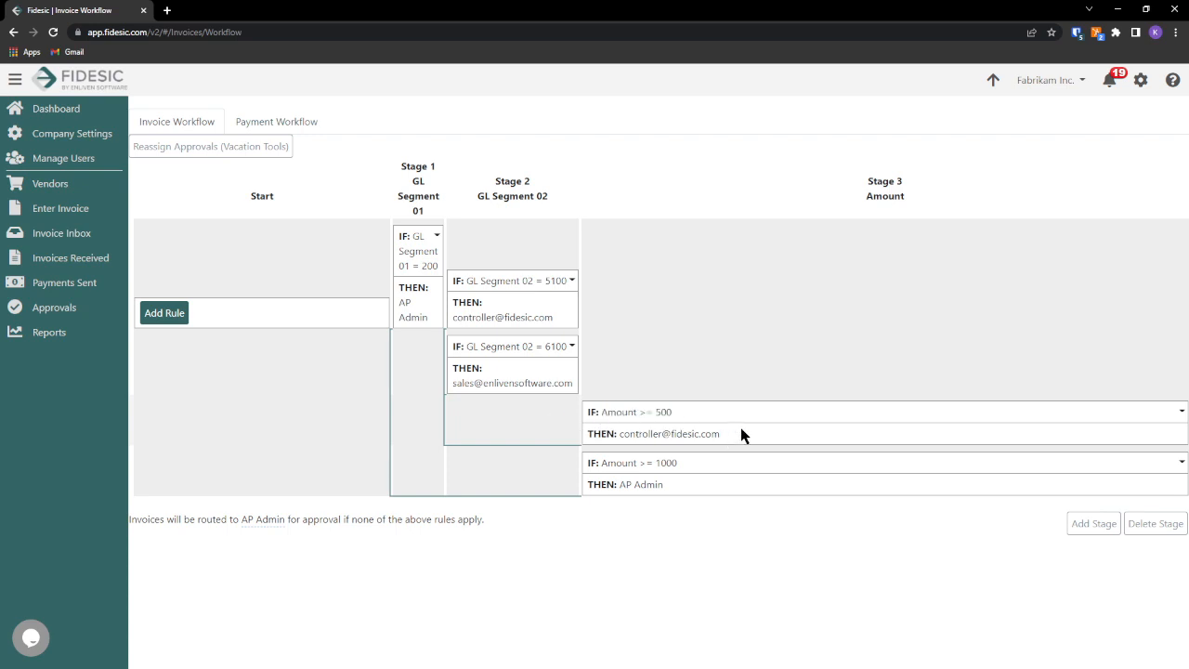
Step: Start a stage 3 Amount rule with Greater Than Or Equal To from the GL Segment 01 = 200 rule, and cancel it
{"action": "left_click_drag", "start_coordinate": [402, 266], "coordinate": [442, 269]}
{"action": "left_click", "coordinate": [425, 264]}
{"action": "left_click", "coordinate": [435, 238]}
{"action": "left_click", "coordinate": [425, 262]}
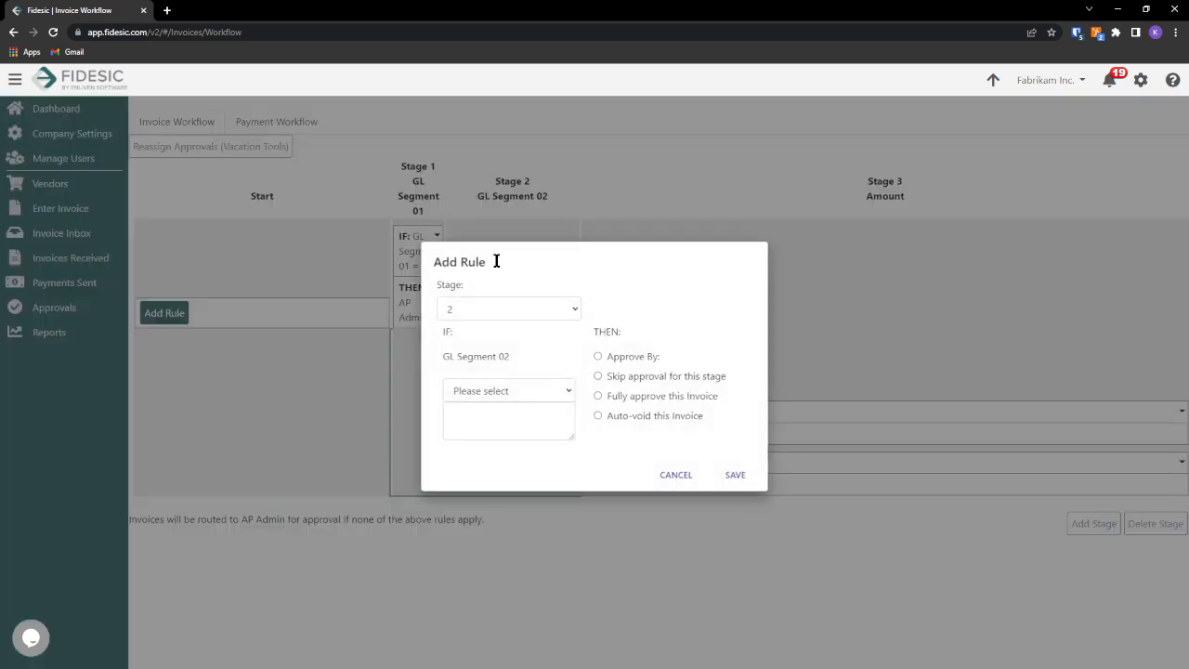
{"action": "left_click", "coordinate": [506, 309]}
{"action": "left_click", "coordinate": [514, 342]}
{"action": "left_click", "coordinate": [521, 382]}
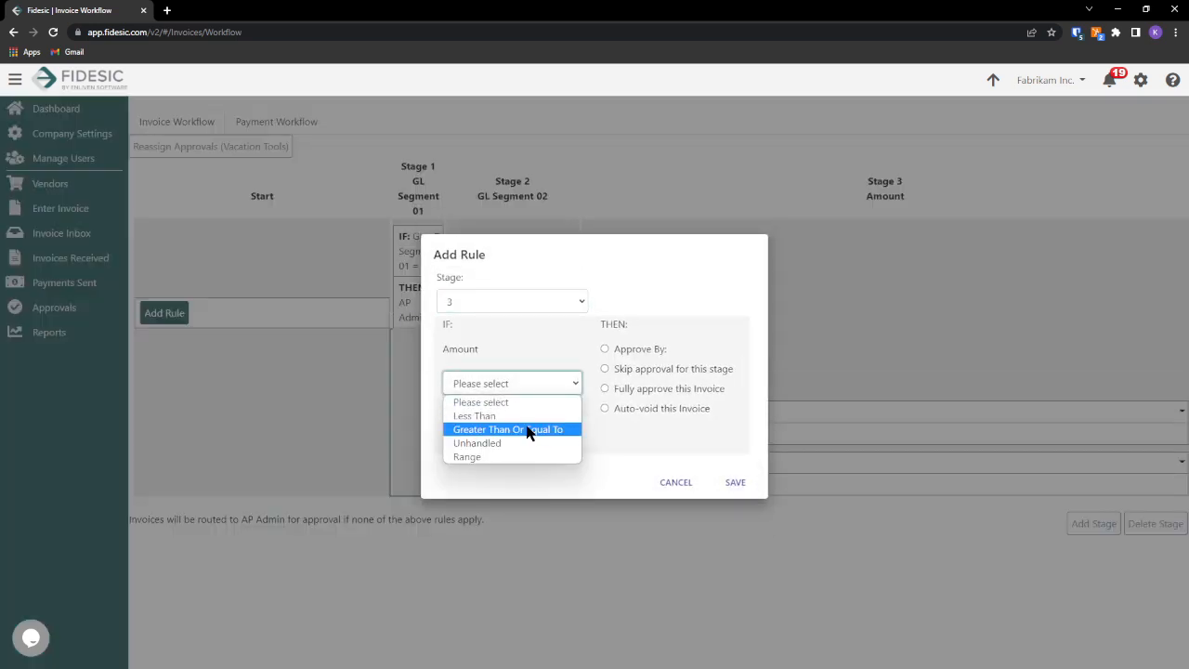
{"action": "left_click", "coordinate": [527, 430]}
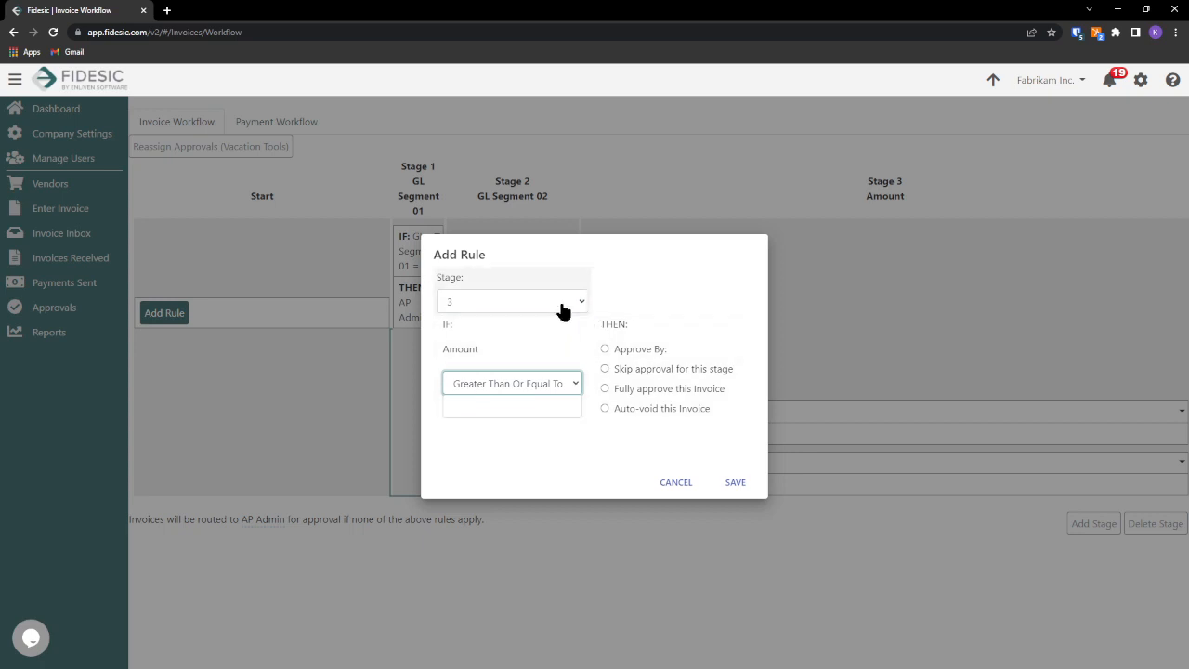
{"action": "left_click", "coordinate": [676, 482]}
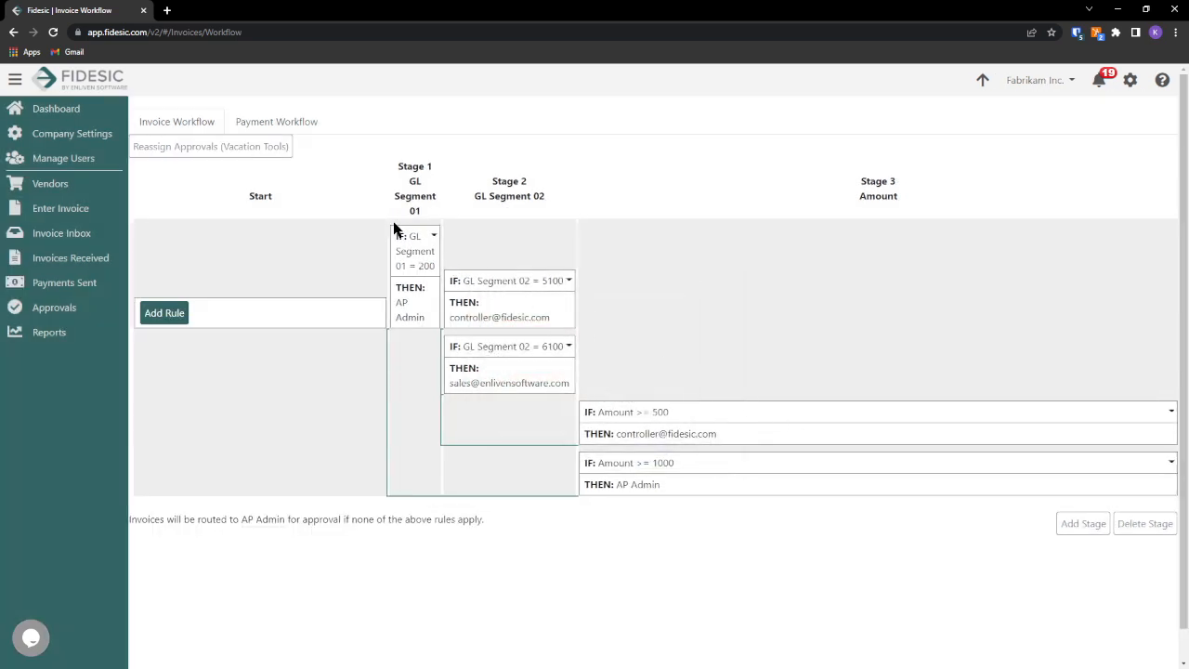
{"action": "left_click_drag", "start_coordinate": [405, 236], "coordinate": [781, 427]}
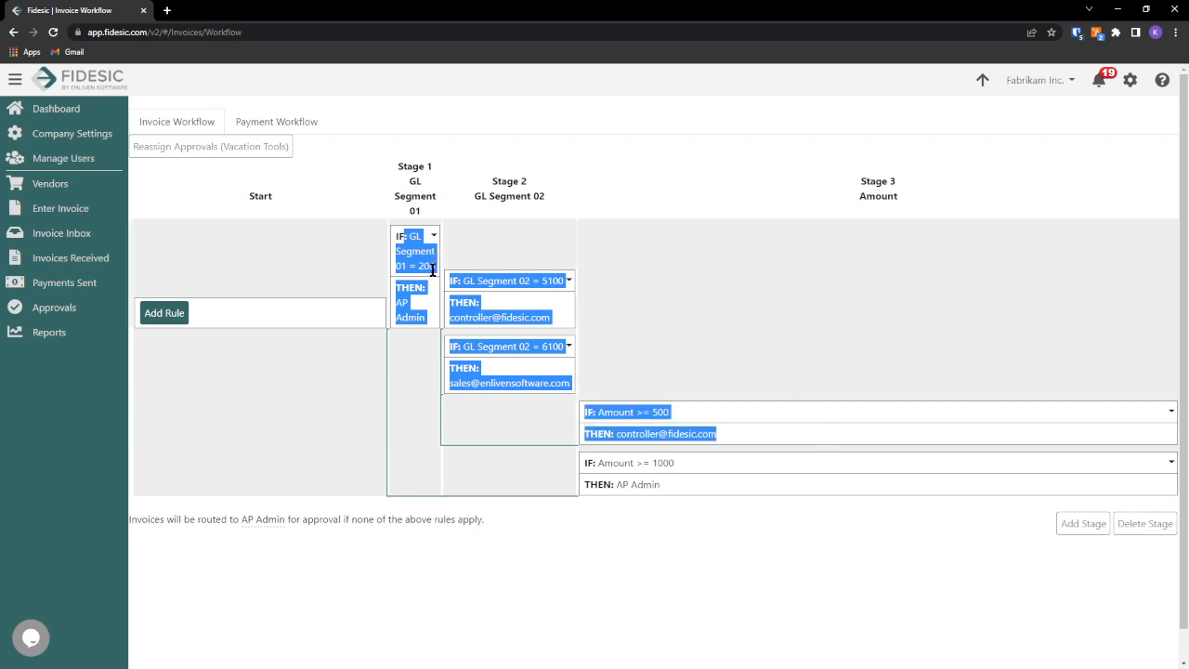
{"action": "left_click", "coordinate": [573, 146]}
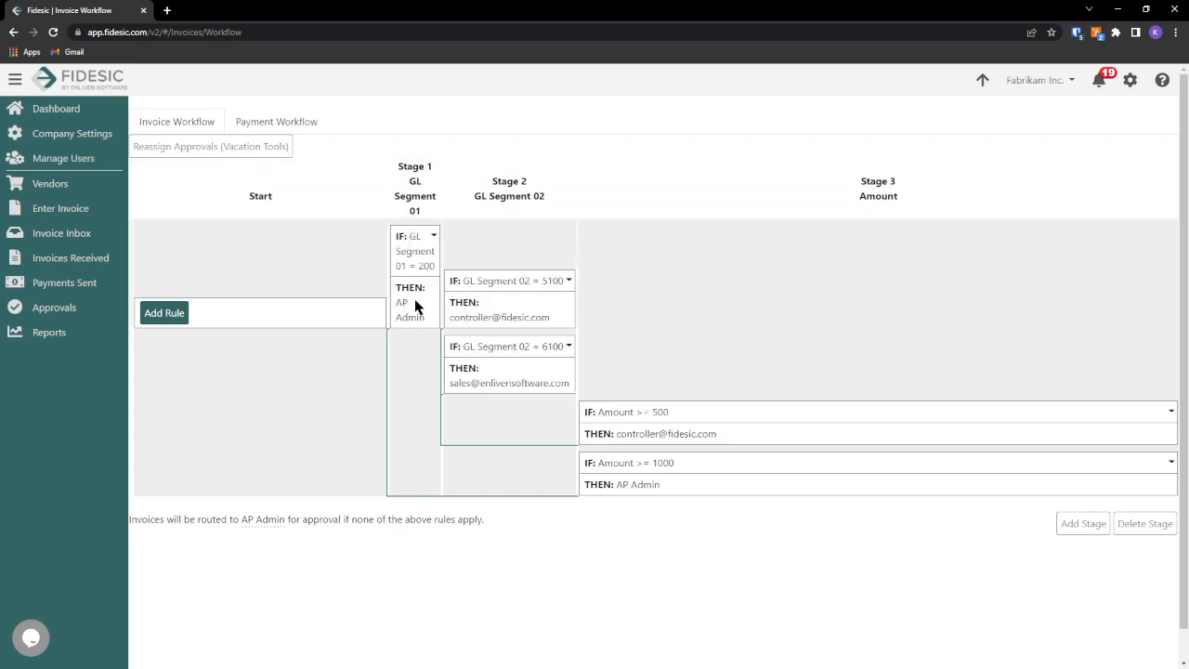
Step: Examine how invoices pass from the GL Segment 01 = 200 rule through the GL Segment 02 rules to the Amount rules
{"action": "left_click_drag", "start_coordinate": [418, 266], "coordinate": [432, 267]}
{"action": "left_click_drag", "start_coordinate": [410, 236], "coordinate": [741, 435]}
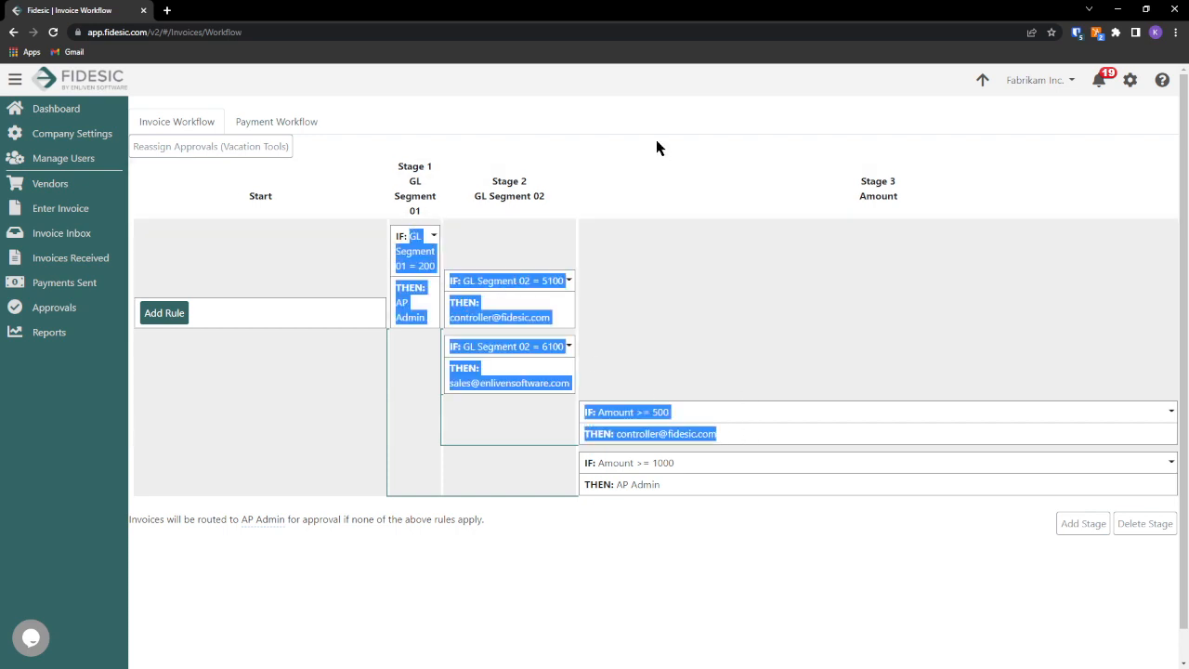
{"action": "left_click", "coordinate": [466, 220]}
{"action": "left_click_drag", "start_coordinate": [699, 487], "coordinate": [567, 465]}
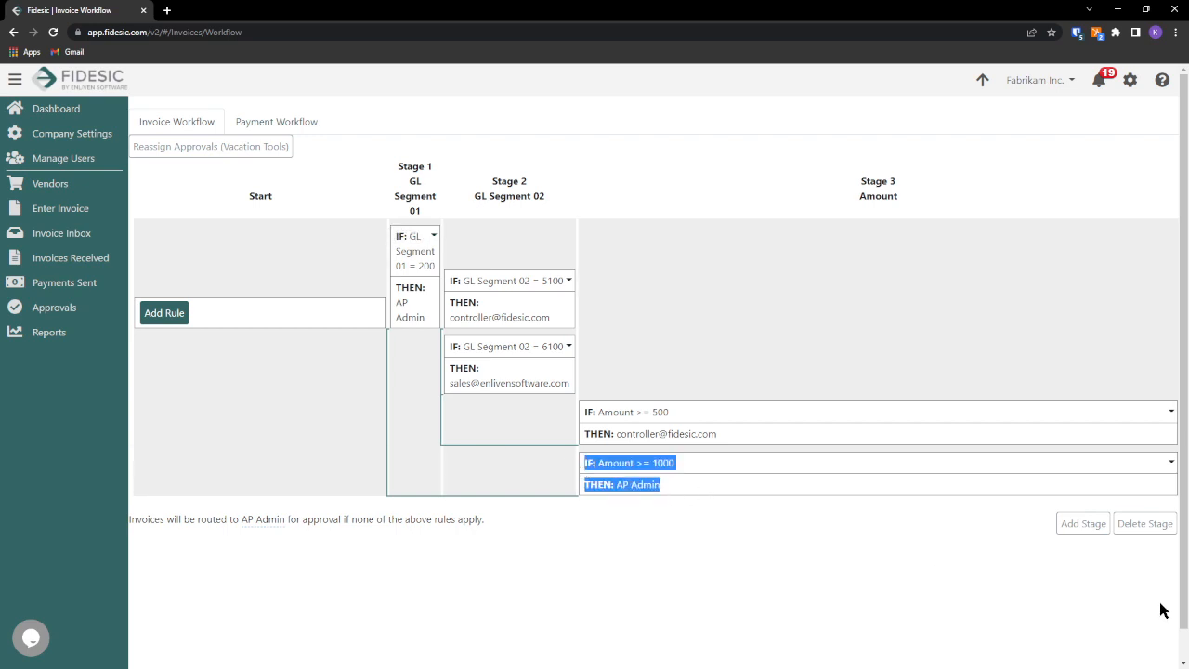
{"action": "left_click", "coordinate": [676, 476]}
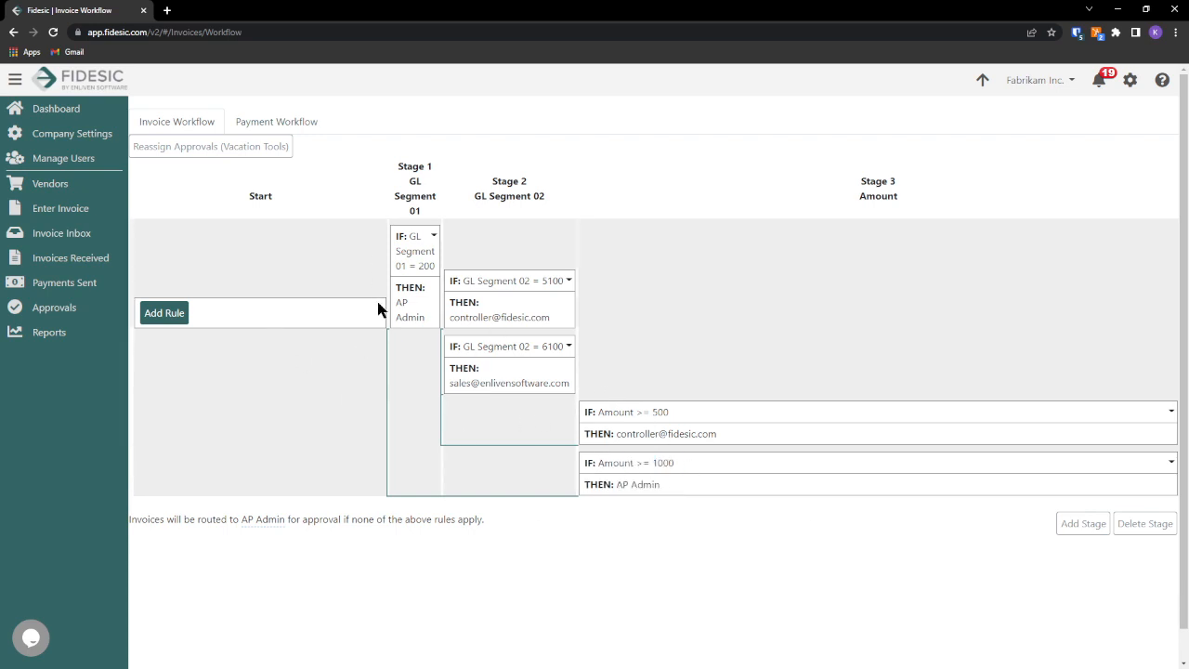
{"action": "left_click_drag", "start_coordinate": [395, 266], "coordinate": [562, 387]}
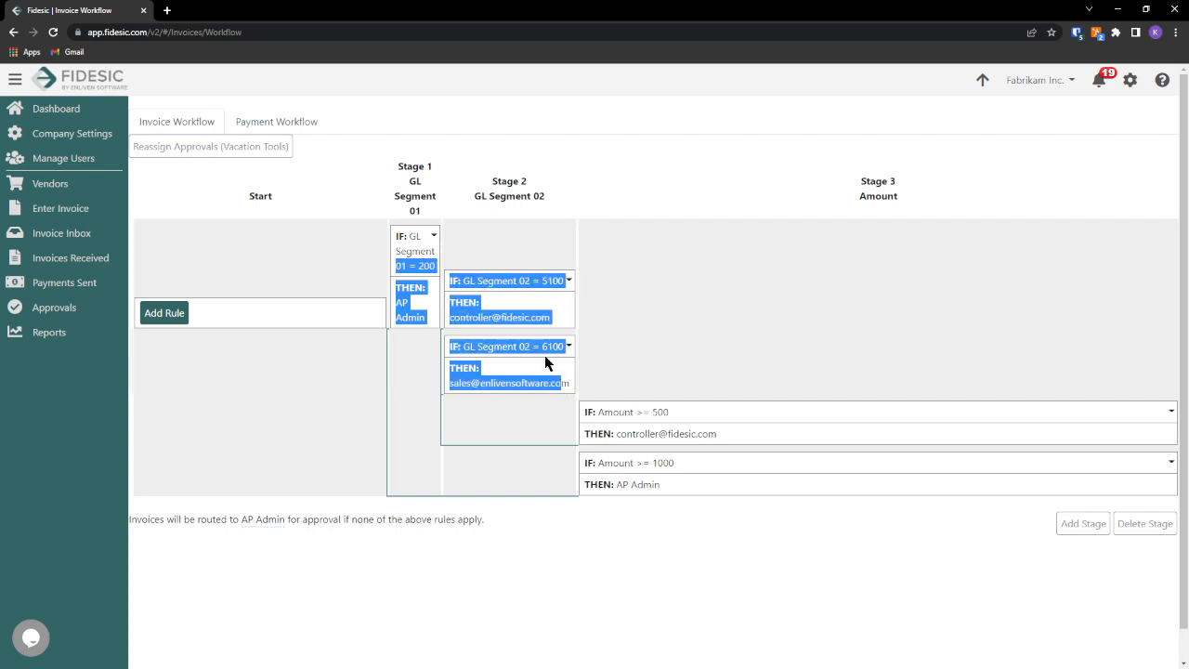
{"action": "left_click", "coordinate": [408, 264]}
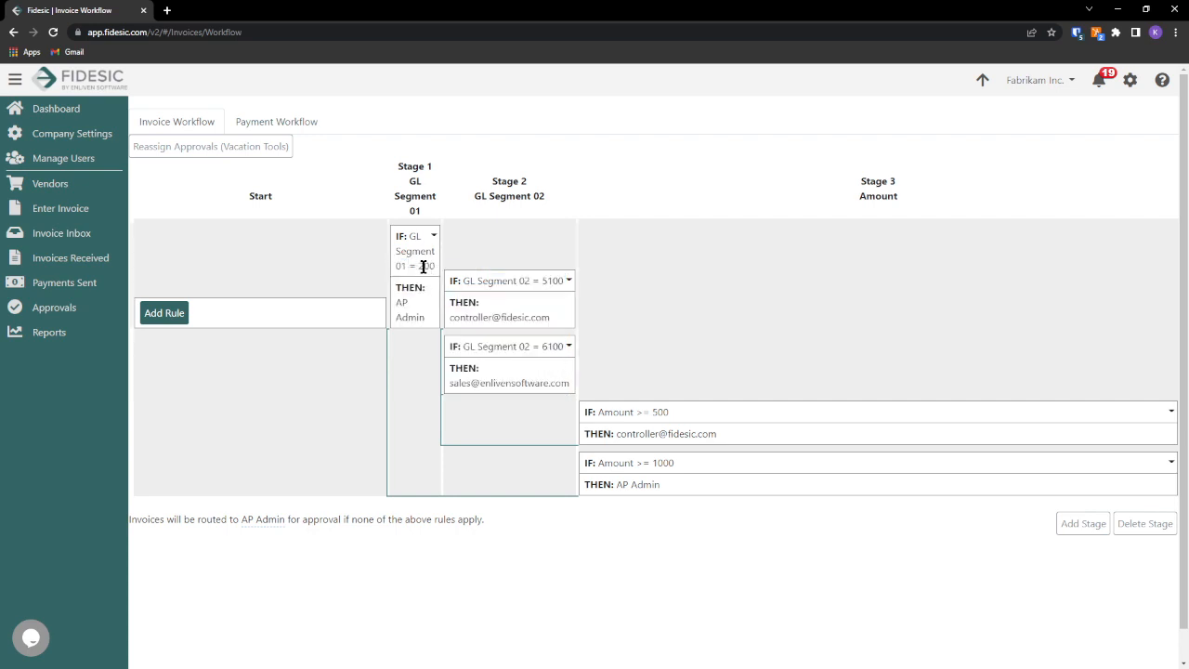
{"action": "left_click_drag", "start_coordinate": [396, 266], "coordinate": [696, 432]}
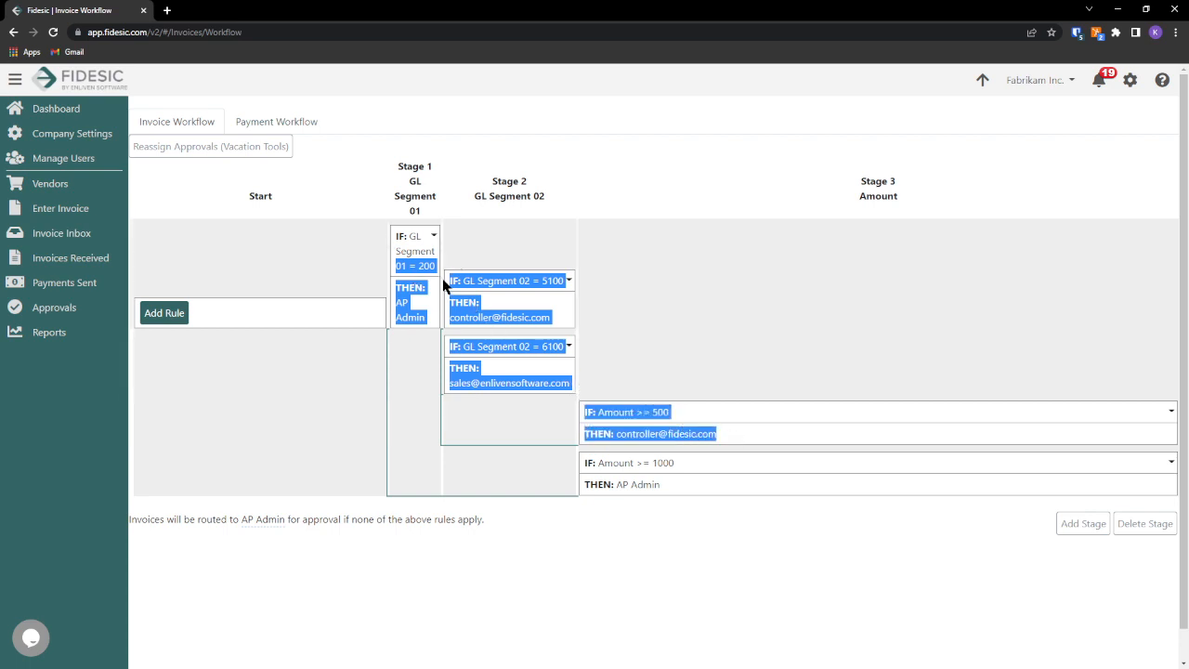
{"action": "left_click_drag", "start_coordinate": [397, 266], "coordinate": [728, 437]}
{"action": "left_click_drag", "start_coordinate": [661, 485], "coordinate": [394, 444]}
{"action": "left_click", "coordinate": [477, 448]}
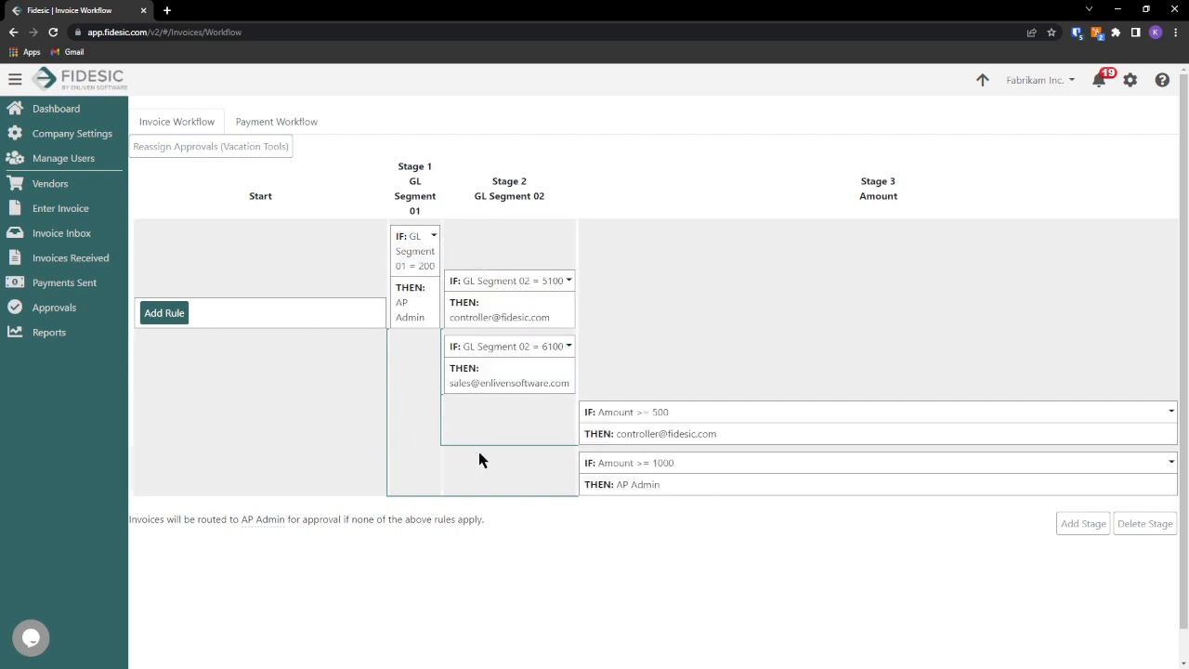
{"action": "double_click", "coordinate": [427, 266]}
{"action": "left_click_drag", "start_coordinate": [651, 462], "coordinate": [685, 464]}
{"action": "left_click_drag", "start_coordinate": [418, 267], "coordinate": [712, 483]}
{"action": "left_click", "coordinate": [423, 268]}
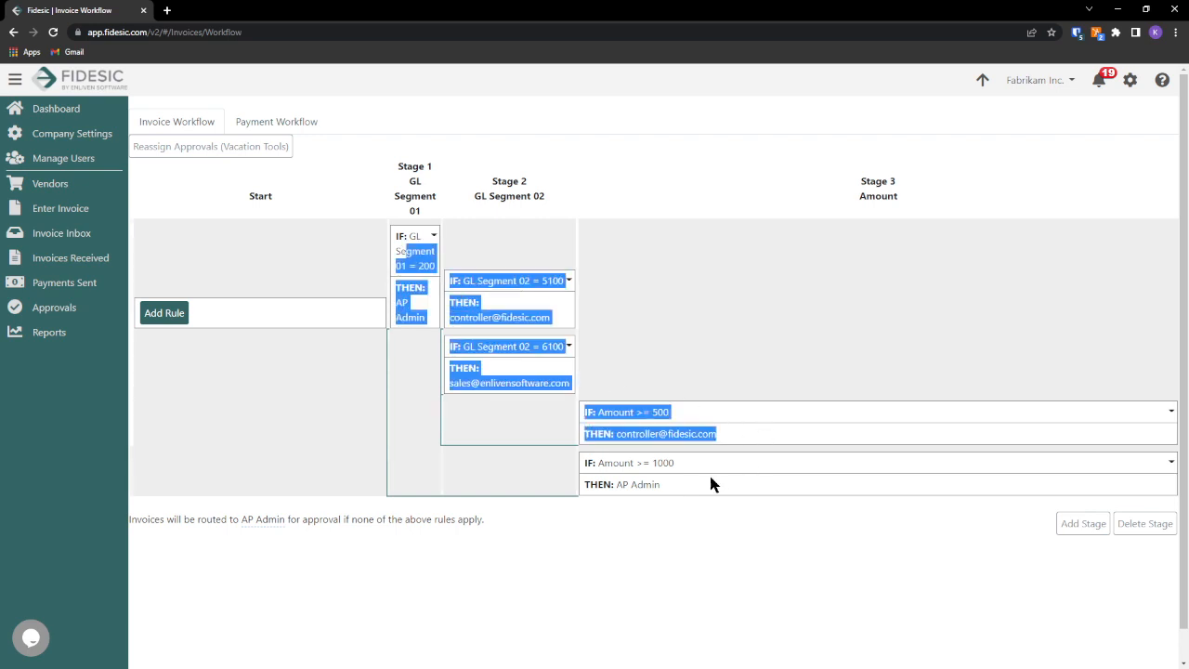
{"action": "left_click", "coordinate": [675, 465]}
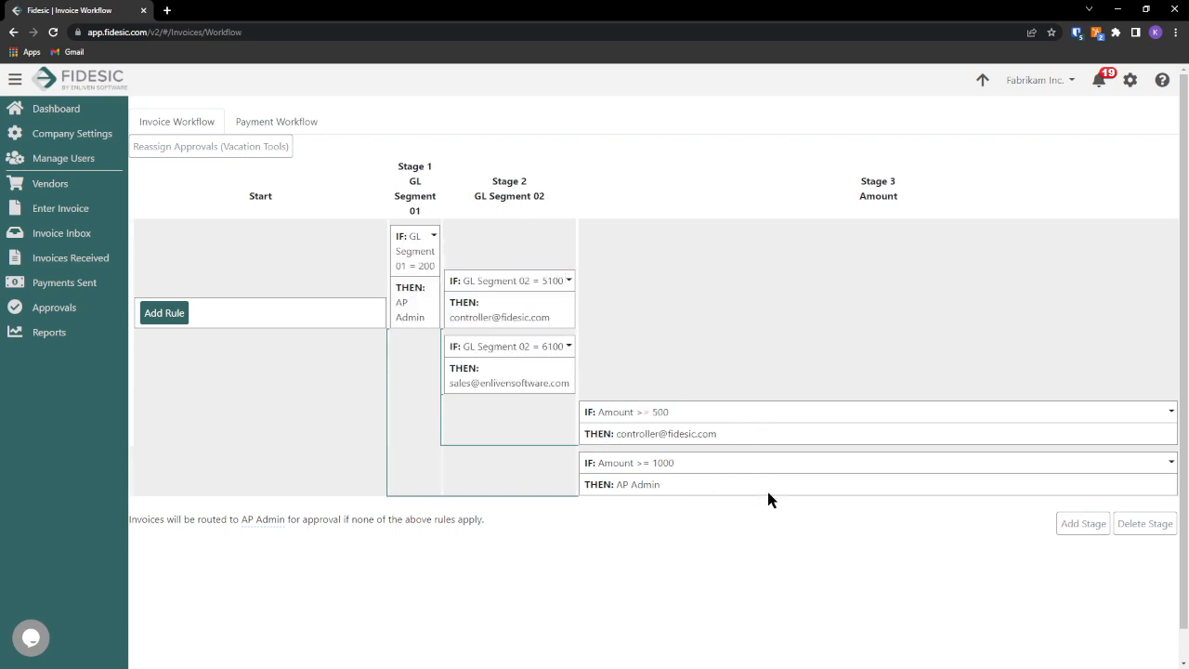
Step: Start a stage 3 Amount rule with Greater Than Or Equal To from the workflow's Start column, and cancel it
{"action": "left_click", "coordinate": [165, 314]}
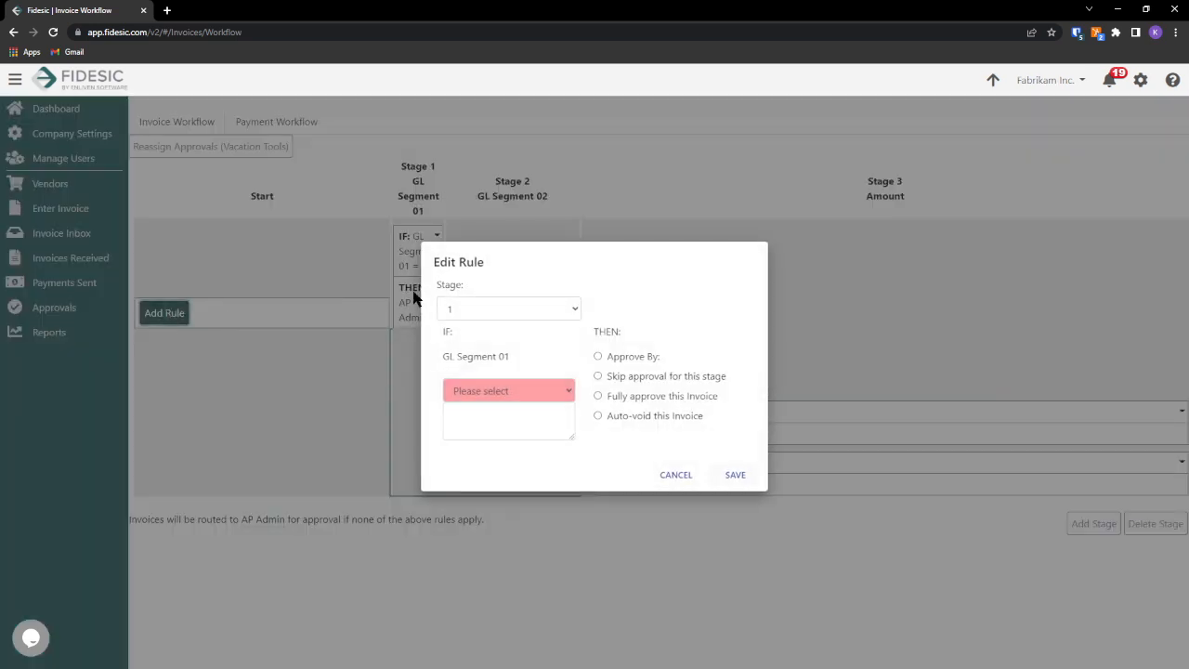
{"action": "left_click", "coordinate": [558, 308]}
{"action": "left_click", "coordinate": [508, 355]}
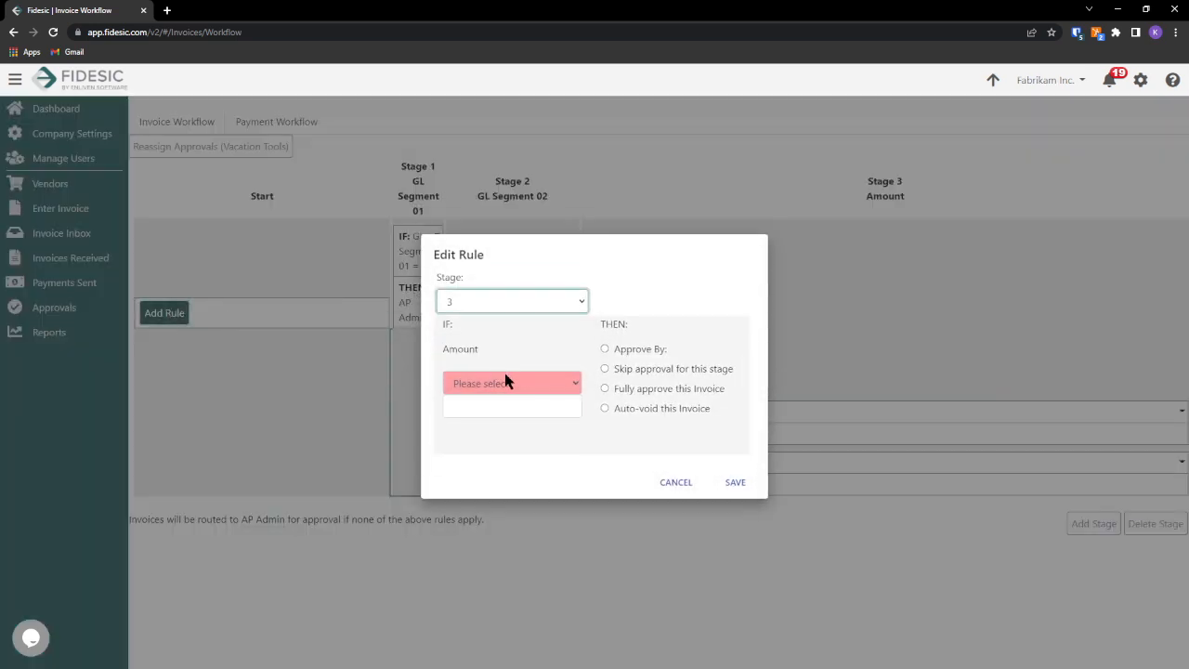
{"action": "left_click", "coordinate": [508, 381]}
{"action": "left_click", "coordinate": [520, 429]}
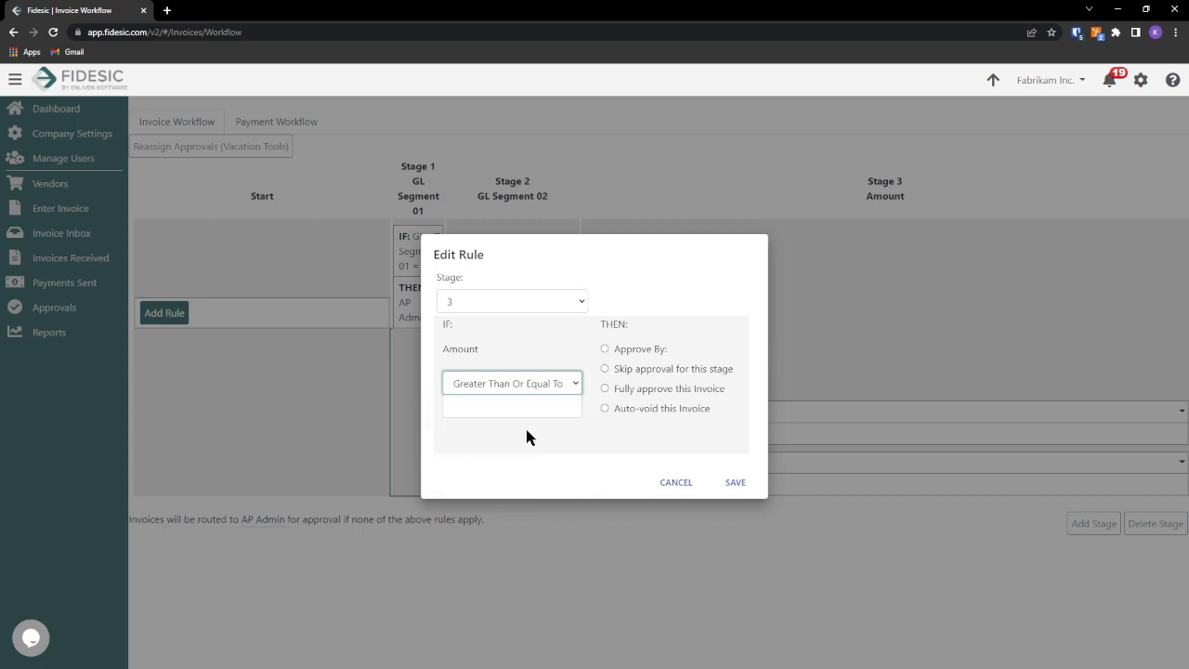
{"action": "left_click", "coordinate": [502, 409]}
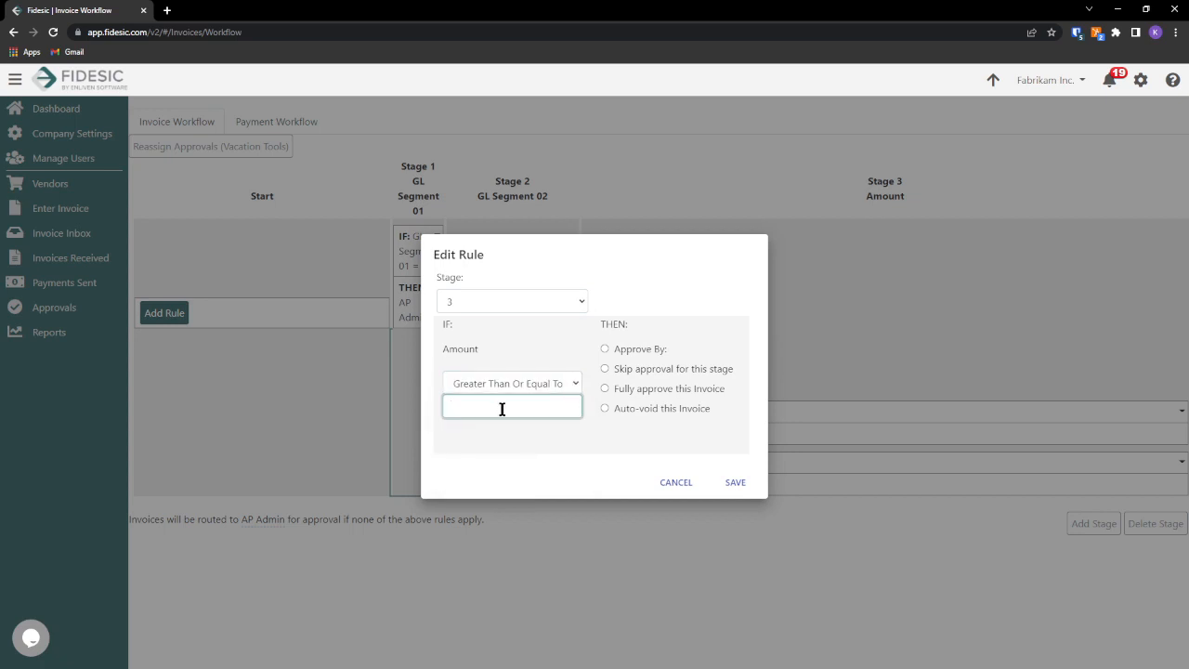
{"action": "left_click", "coordinate": [671, 482]}
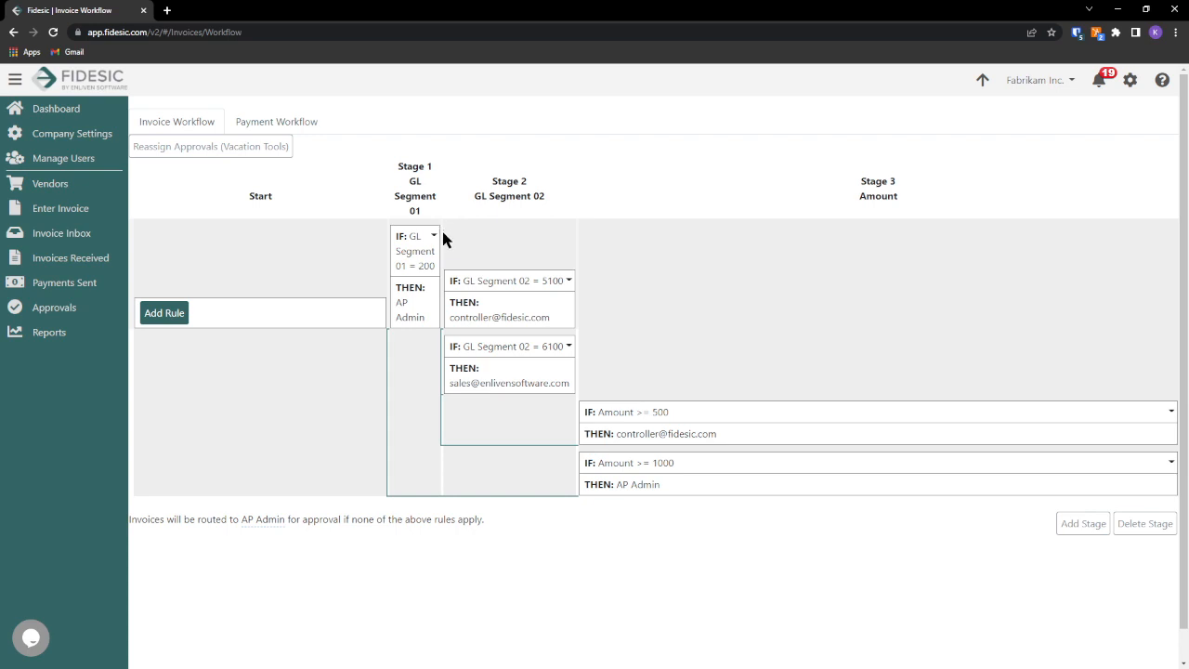
Step: Open the stage 2 GL Segment 02 = 5100 rule for editing and check the approvers offered for its role
{"action": "left_click_drag", "start_coordinate": [480, 317], "coordinate": [518, 320]}
{"action": "left_click", "coordinate": [517, 318]}
{"action": "left_click", "coordinate": [529, 318]}
{"action": "left_click", "coordinate": [569, 282]}
{"action": "left_click", "coordinate": [531, 322]}
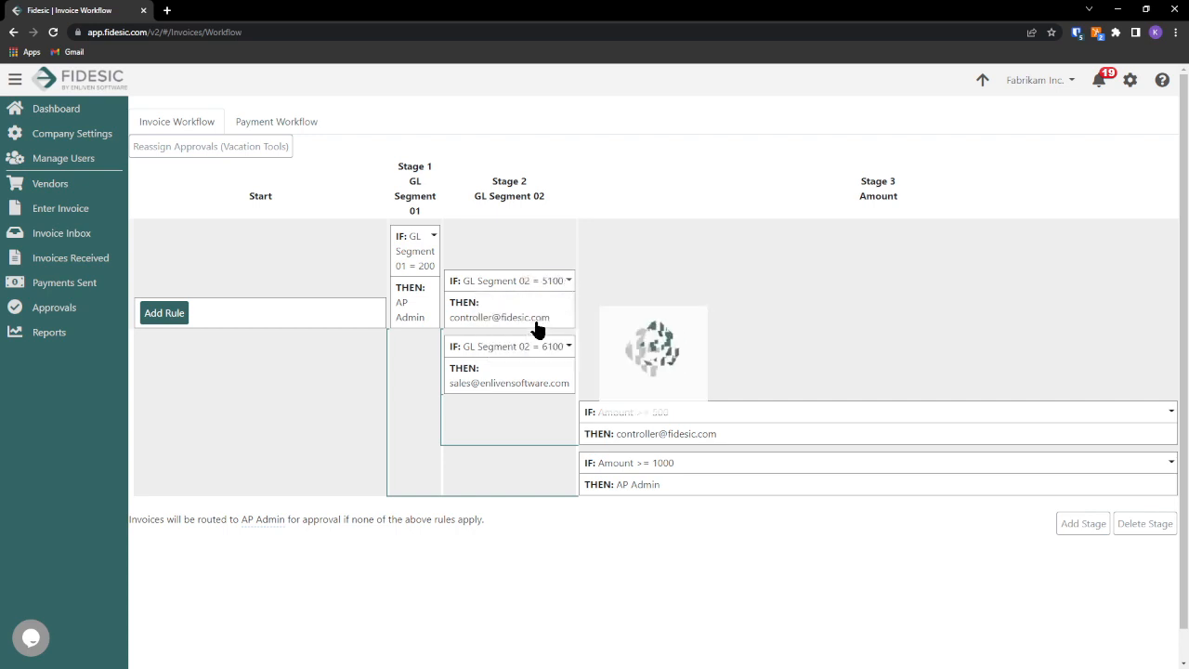
{"action": "left_click", "coordinate": [655, 390]}
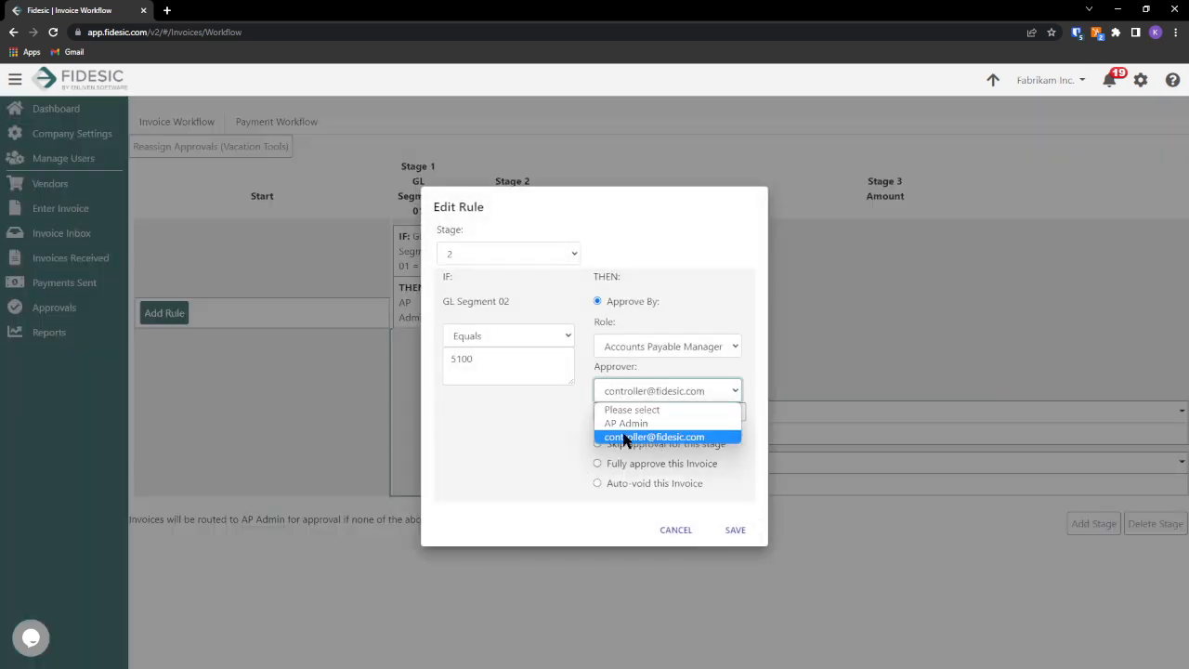
{"action": "left_click", "coordinate": [706, 256]}
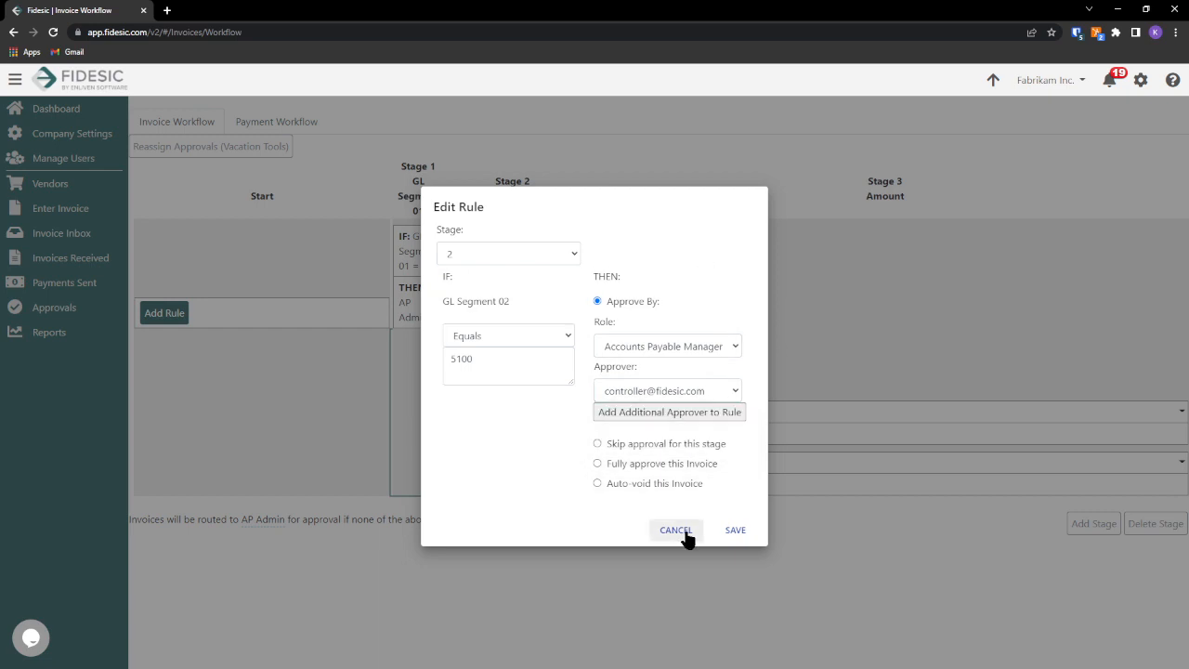
Step: Try adding 51220 as a second GL Segment 02 value, separated by a semicolon, and remove it again
{"action": "left_click", "coordinate": [509, 367]}
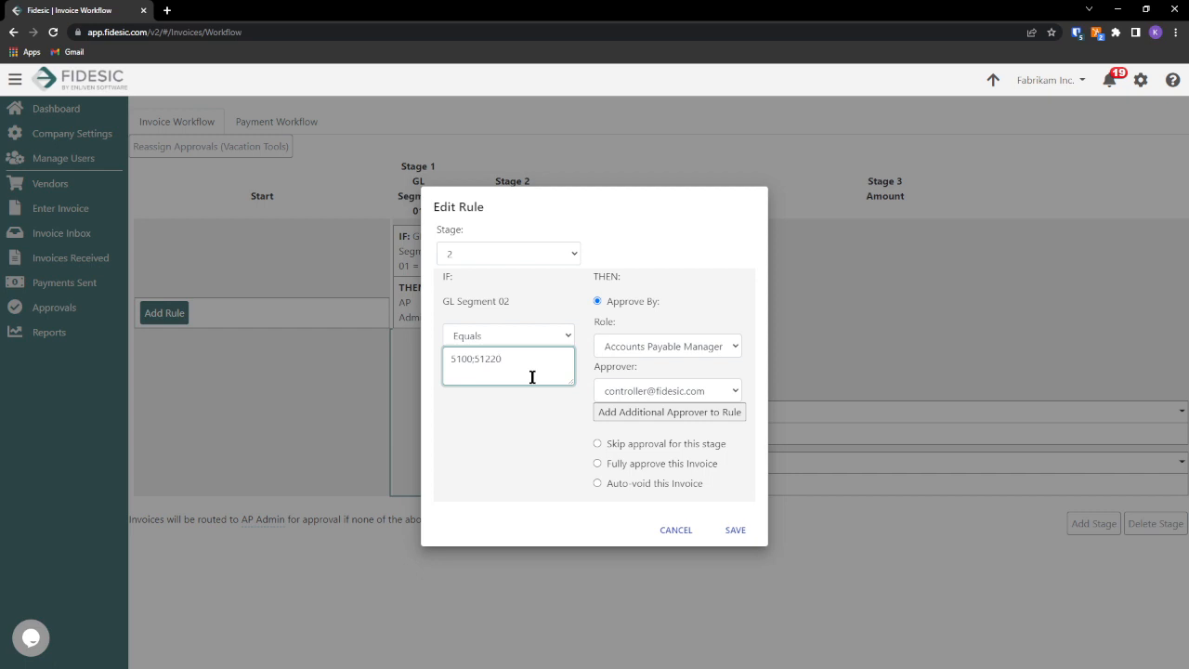
{"action": "left_click_drag", "start_coordinate": [498, 359], "coordinate": [475, 367]}
{"action": "key", "text": "BackSpace"}
Step: Try adding AP Admin as an additional approver with the Accounts Payable Clerk role to the 5100 rule, and cancel the edit
{"action": "left_click", "coordinate": [660, 413]}
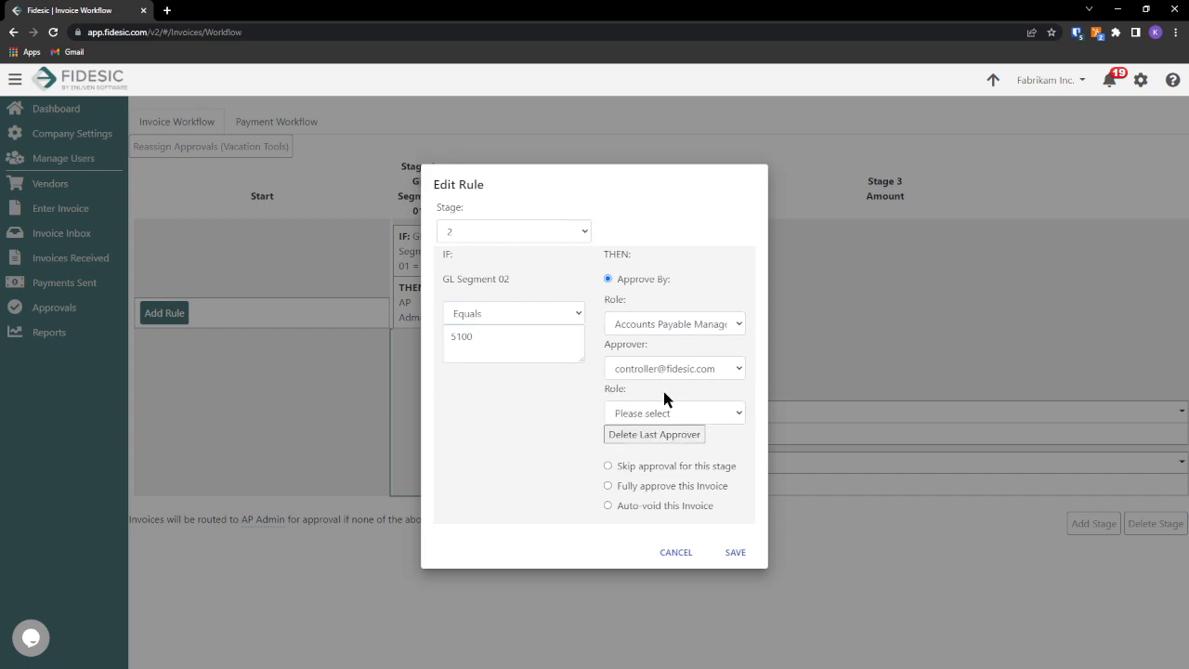
{"action": "left_click", "coordinate": [677, 418]}
{"action": "left_click", "coordinate": [677, 445]}
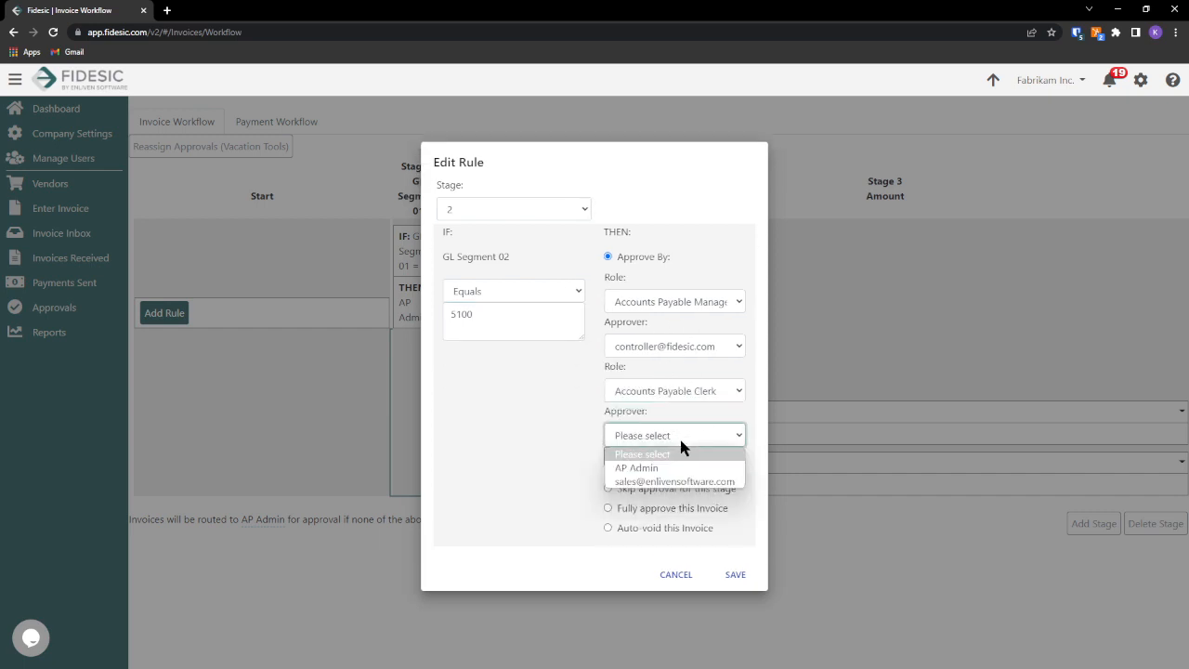
{"action": "left_click", "coordinate": [697, 469]}
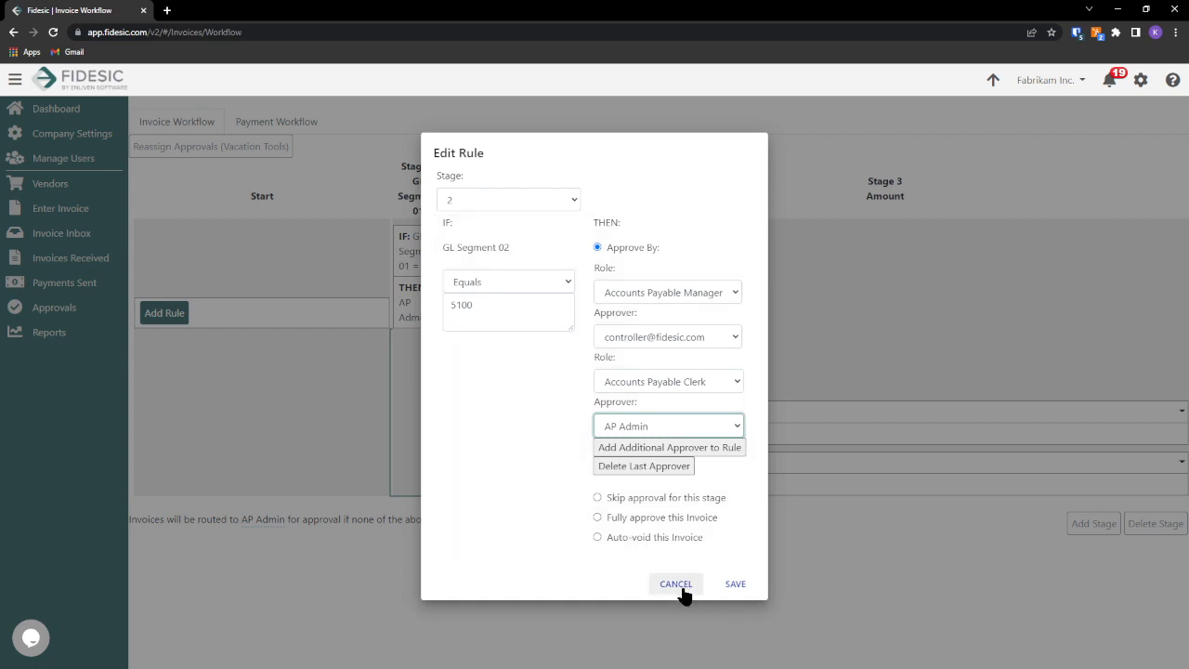
{"action": "left_click", "coordinate": [685, 588]}
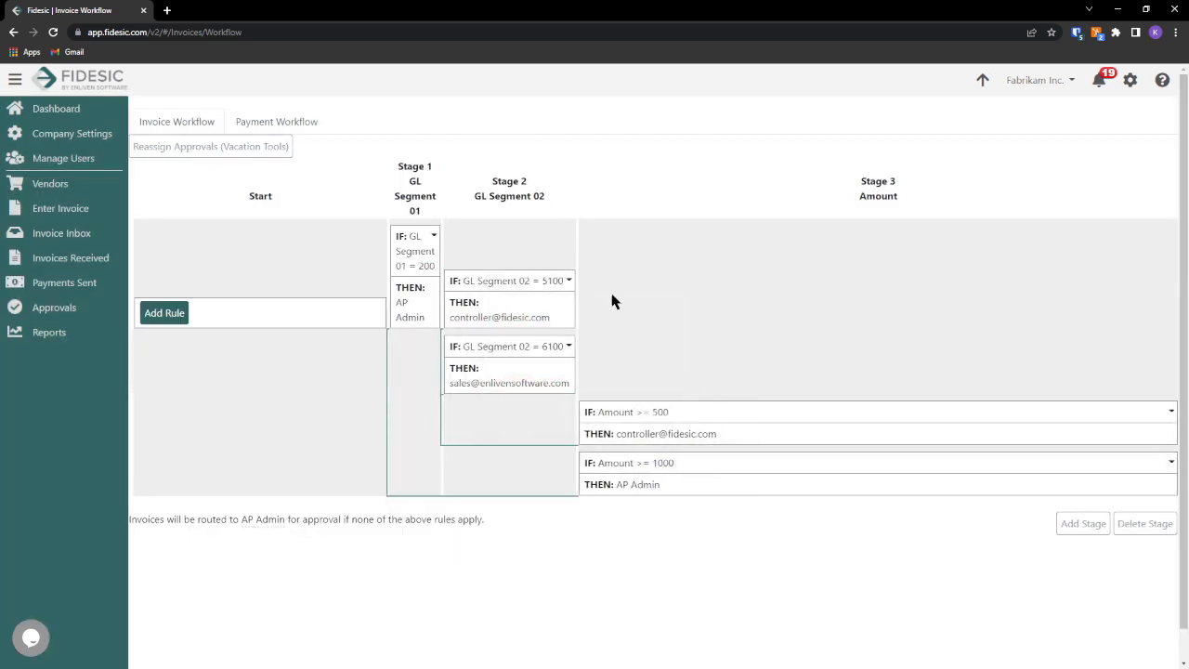
Step: Check the options offered for the Amount >= 500 and GL Segment 02 = 5100 rules
{"action": "left_click", "coordinate": [1172, 413]}
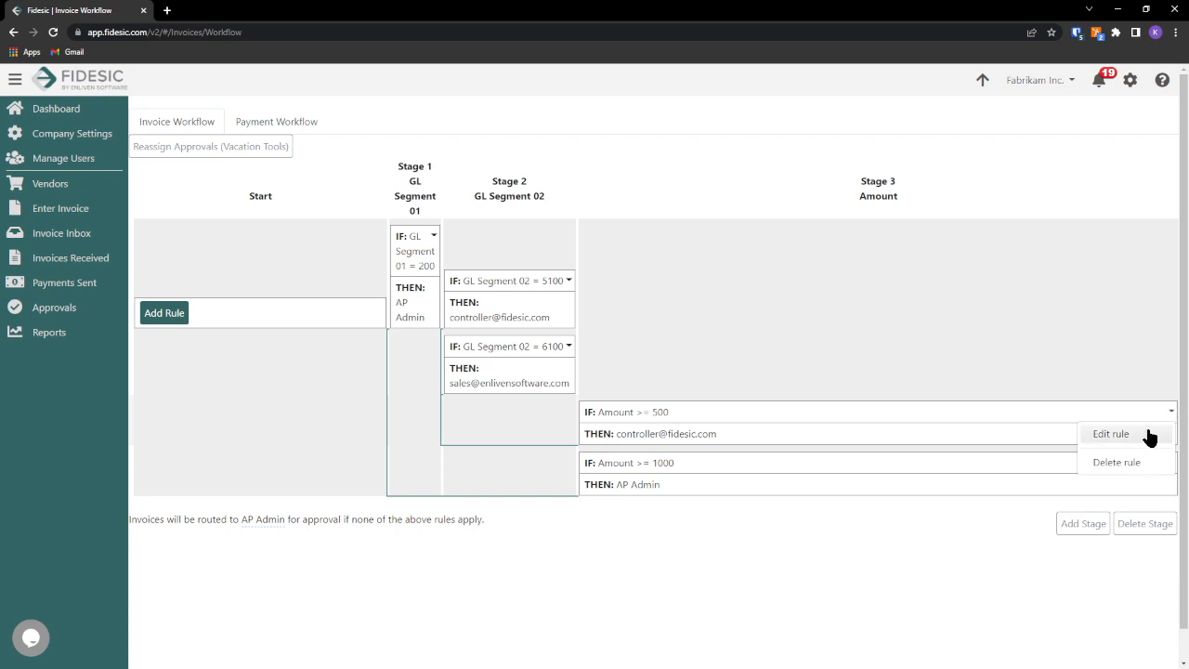
{"action": "left_click", "coordinate": [569, 284]}
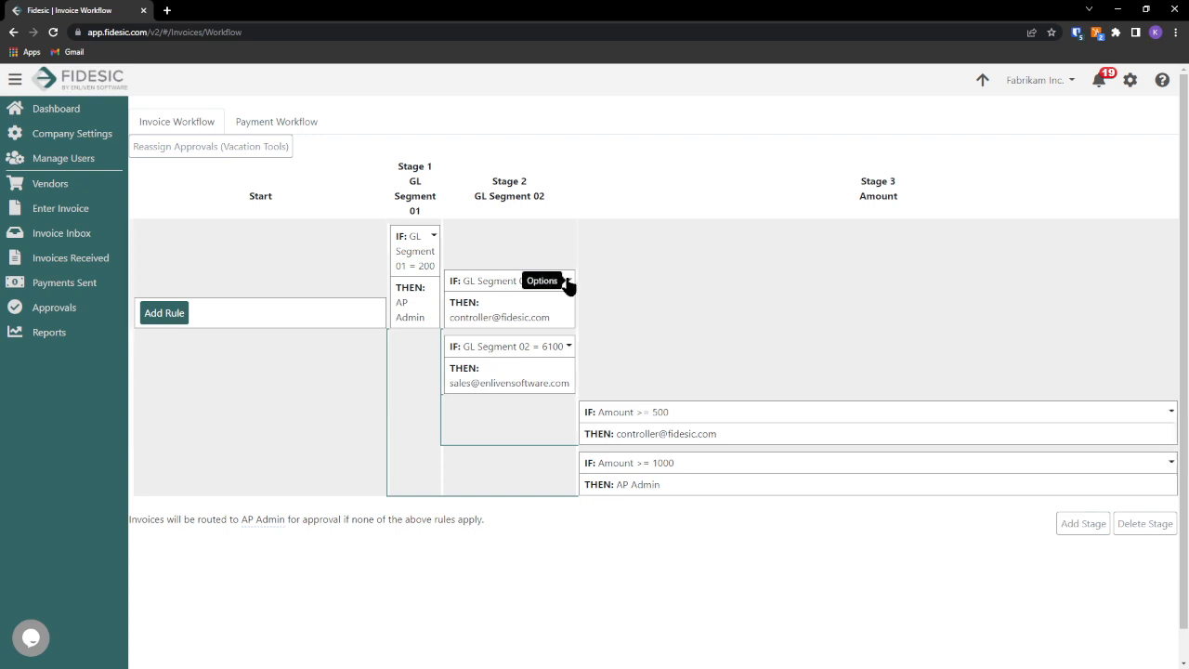
{"action": "left_click", "coordinate": [570, 282]}
{"action": "left_click", "coordinate": [689, 169]}
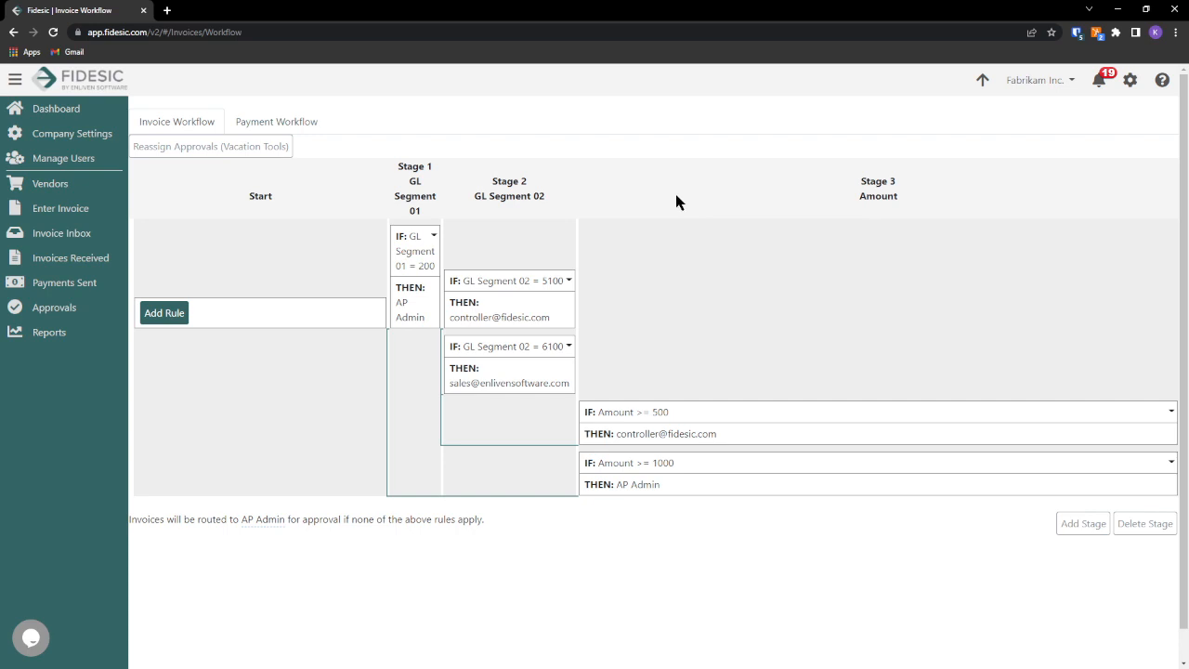
Step: In the vacation tools, set the controller user to replace the AP user for current and future invoice approvals
{"action": "left_click", "coordinate": [192, 149]}
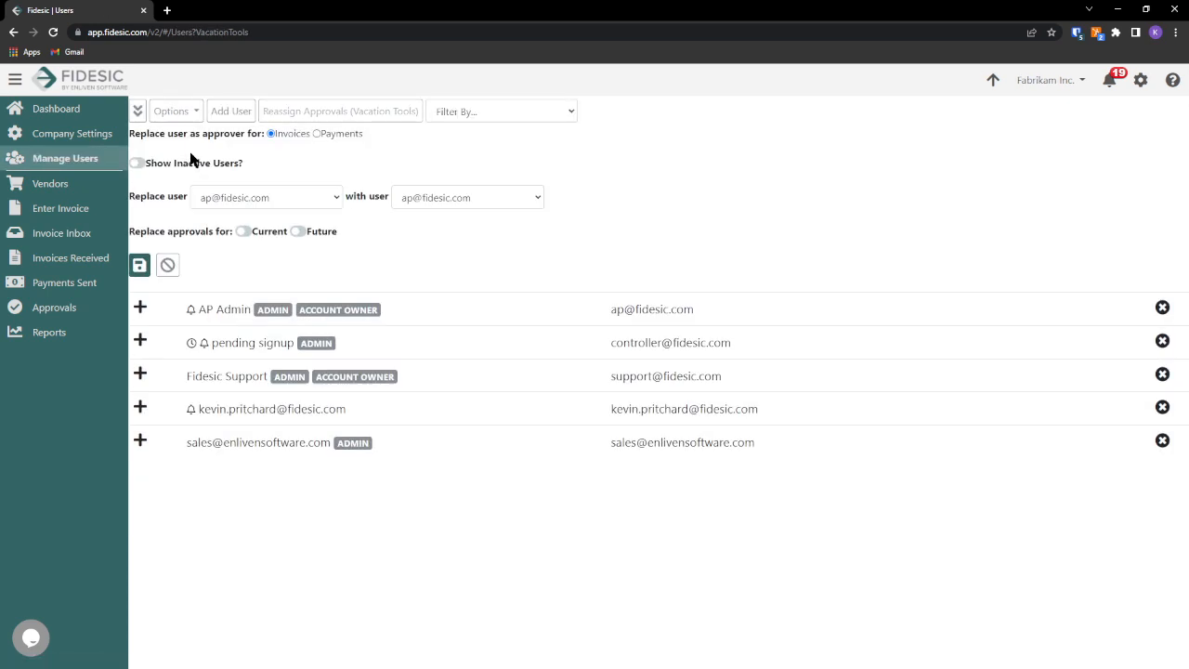
{"action": "left_click", "coordinate": [433, 197]}
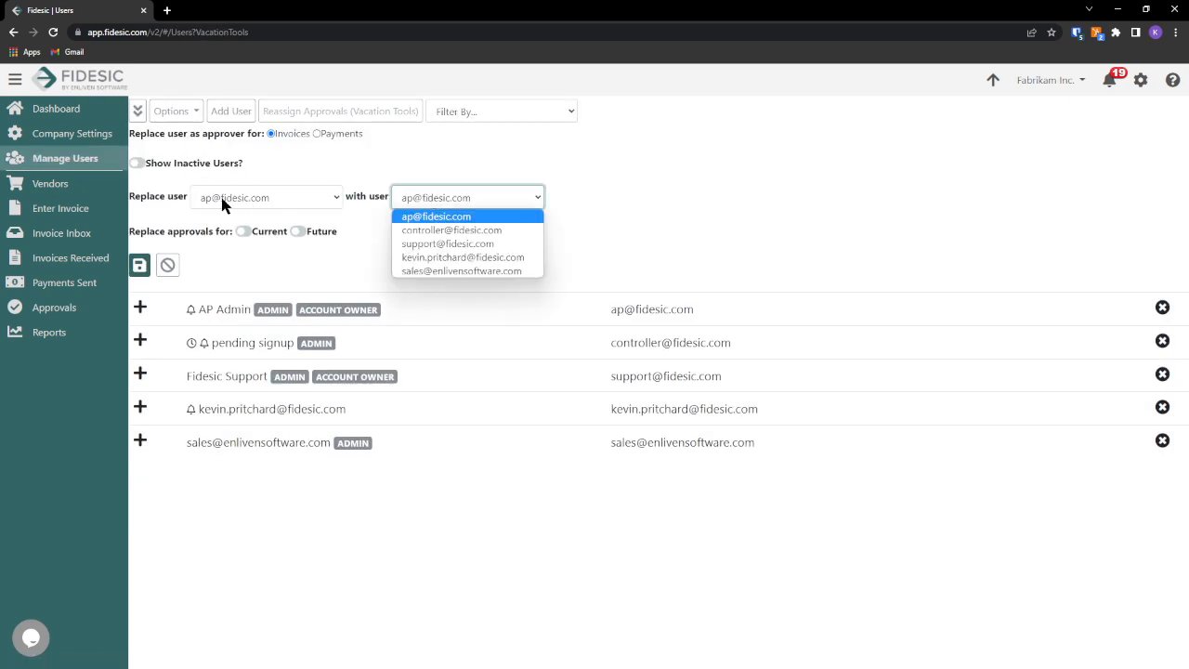
{"action": "left_click", "coordinate": [478, 231]}
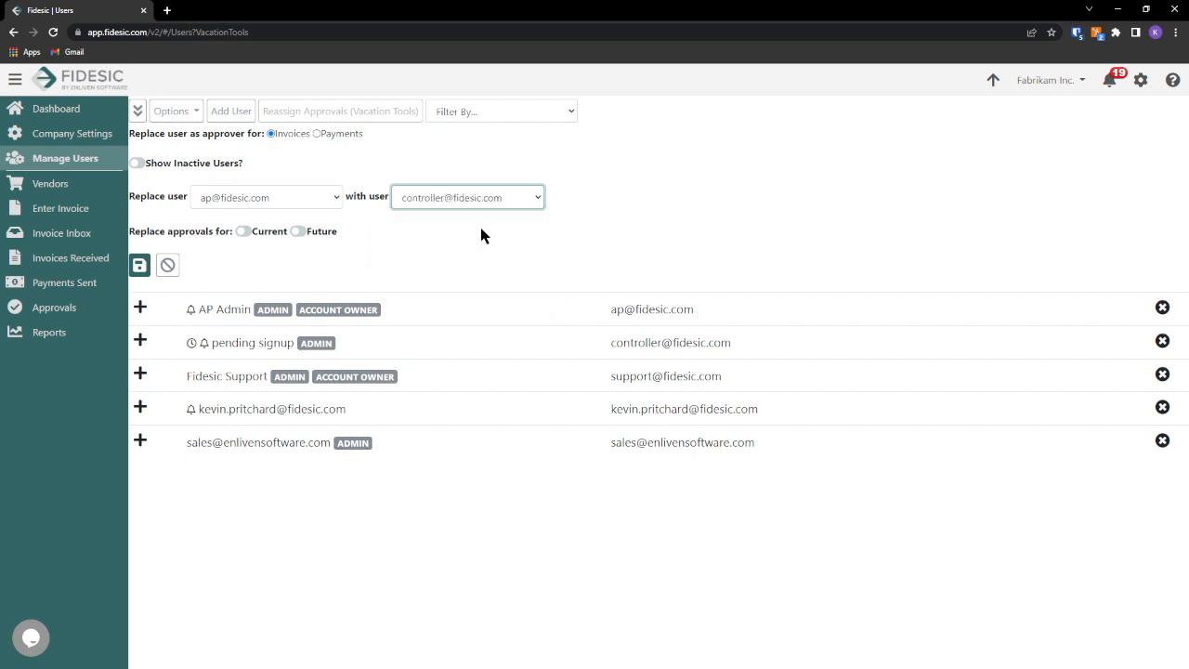
{"action": "left_click", "coordinate": [244, 231]}
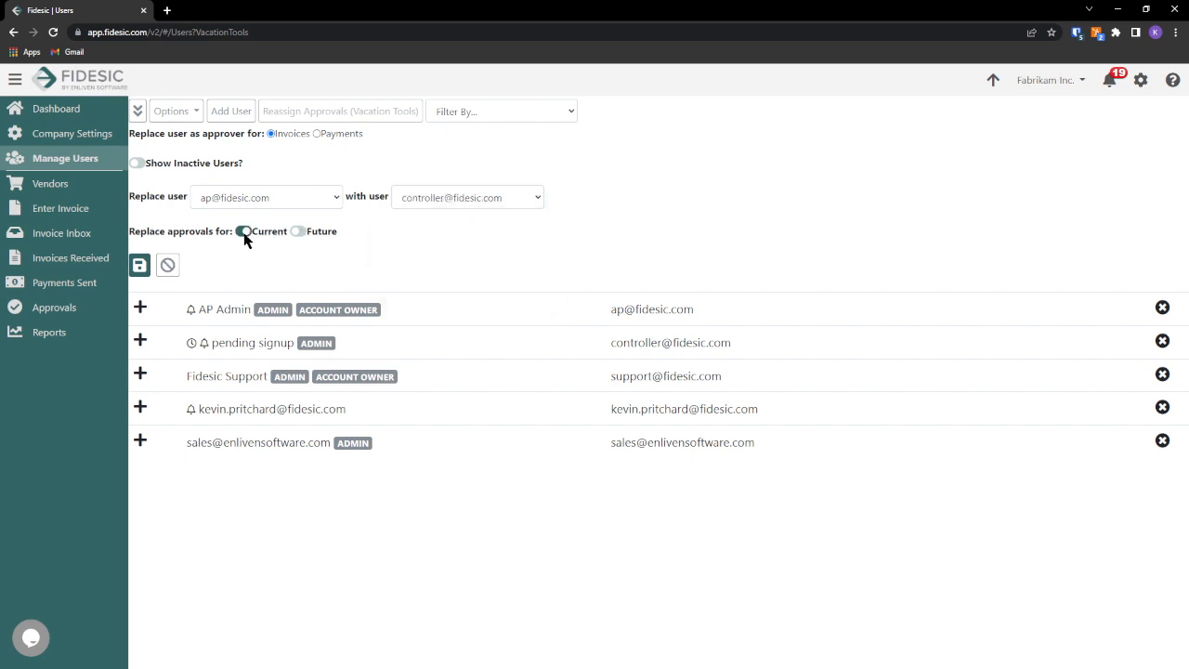
{"action": "left_click", "coordinate": [319, 233]}
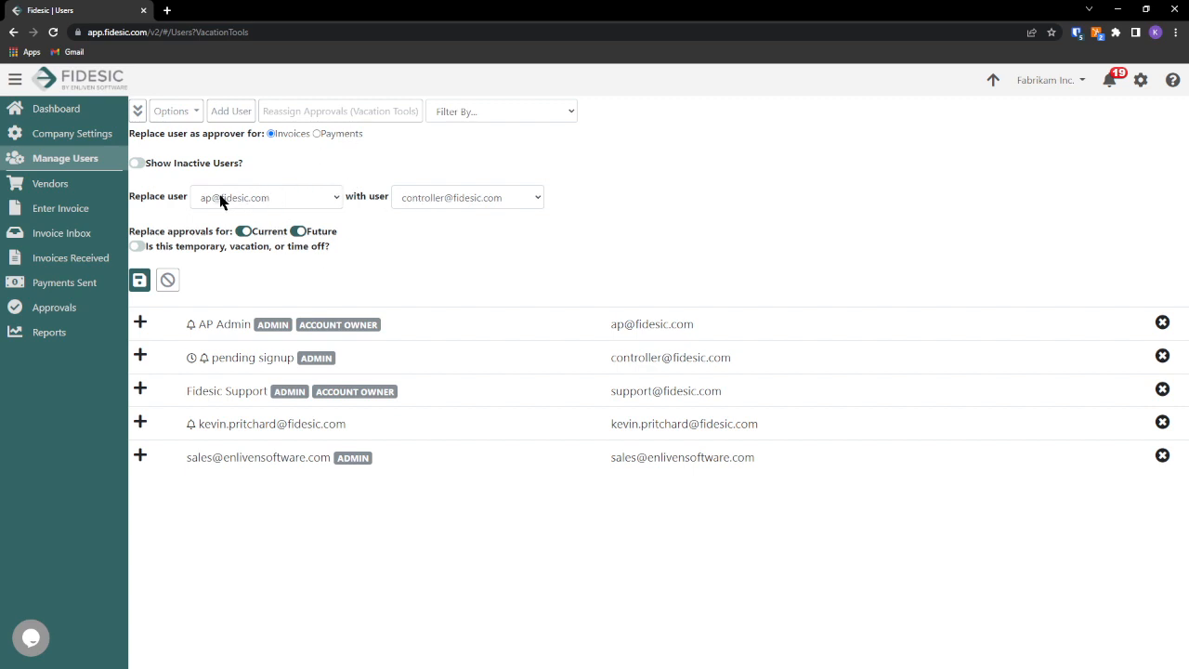
Step: Mark the approver replacement as temporary with an end date of 06/15/2022
{"action": "left_click", "coordinate": [139, 246]}
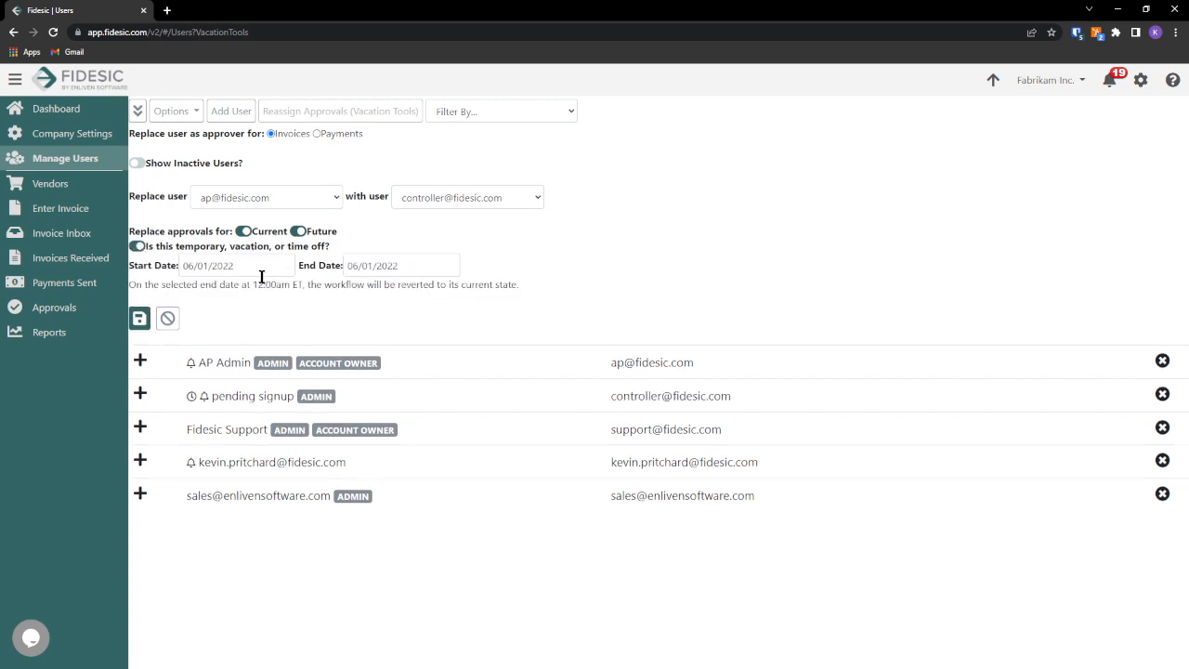
{"action": "left_click", "coordinate": [378, 265]}
{"action": "left_click", "coordinate": [404, 376]}
Step: Open the payment approval workflow and check the approver setting for payments that match none of the rules
{"action": "left_click", "coordinate": [1141, 80]}
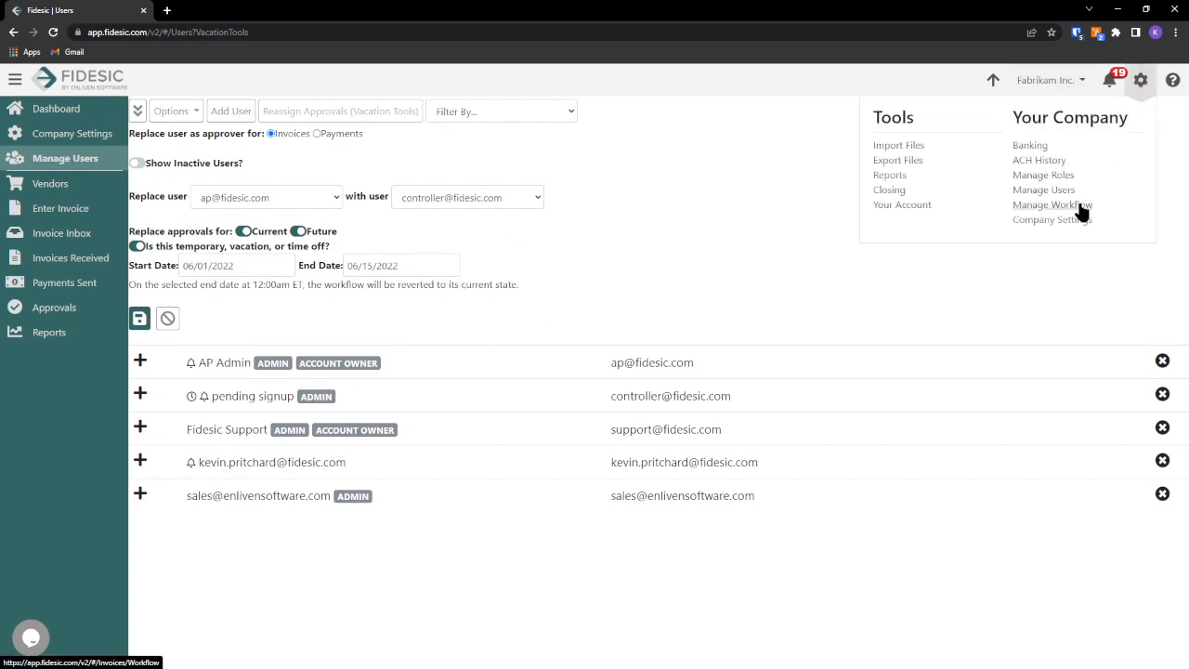
{"action": "left_click", "coordinate": [1008, 206]}
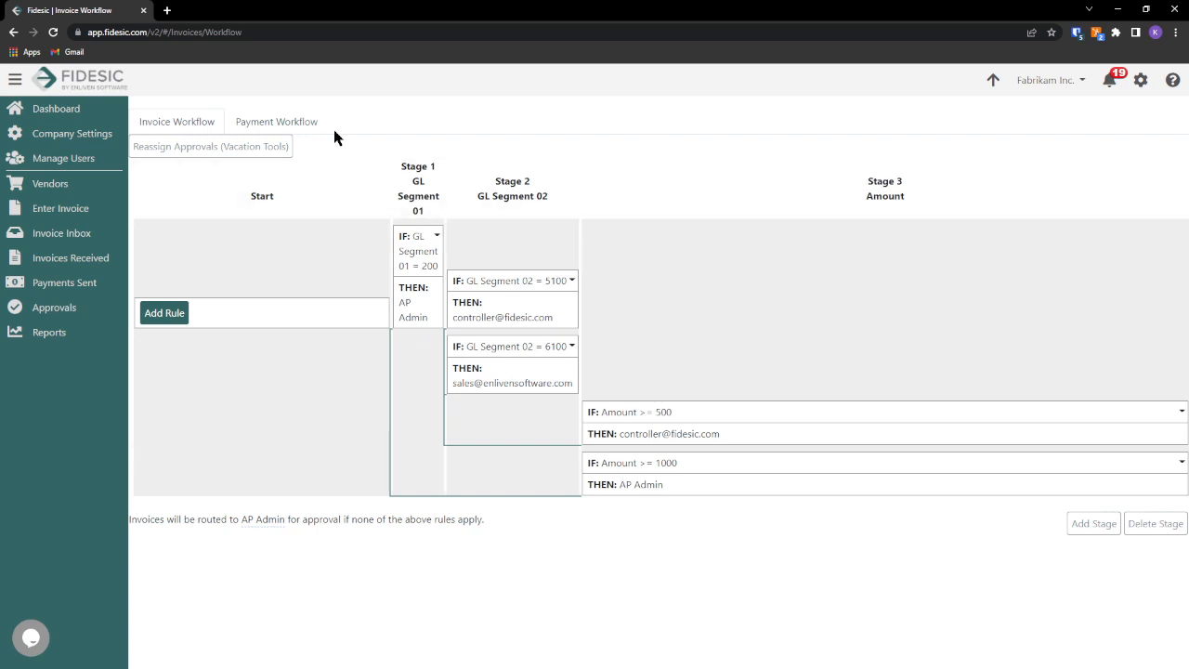
{"action": "left_click", "coordinate": [279, 122]}
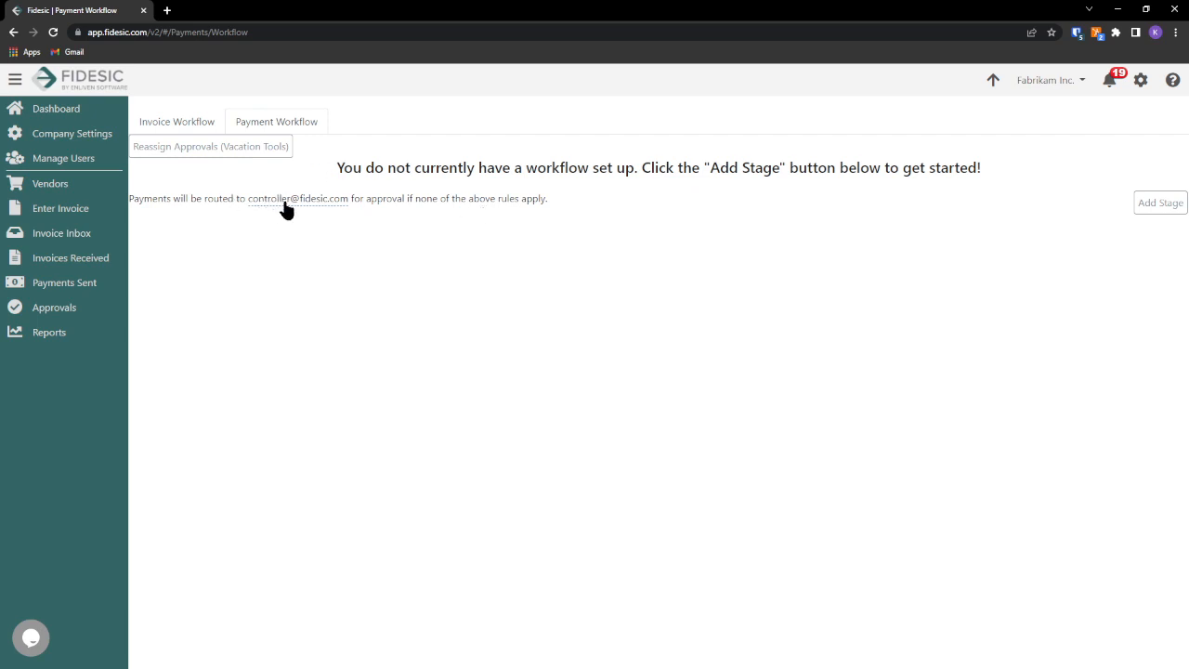
{"action": "left_click", "coordinate": [336, 212]}
{"action": "left_click", "coordinate": [337, 207]}
{"action": "left_click", "coordinate": [557, 231]}
Step: Add a stage of type Amount after Stage 0 : Start in the payment workflow
{"action": "left_click", "coordinate": [1166, 204]}
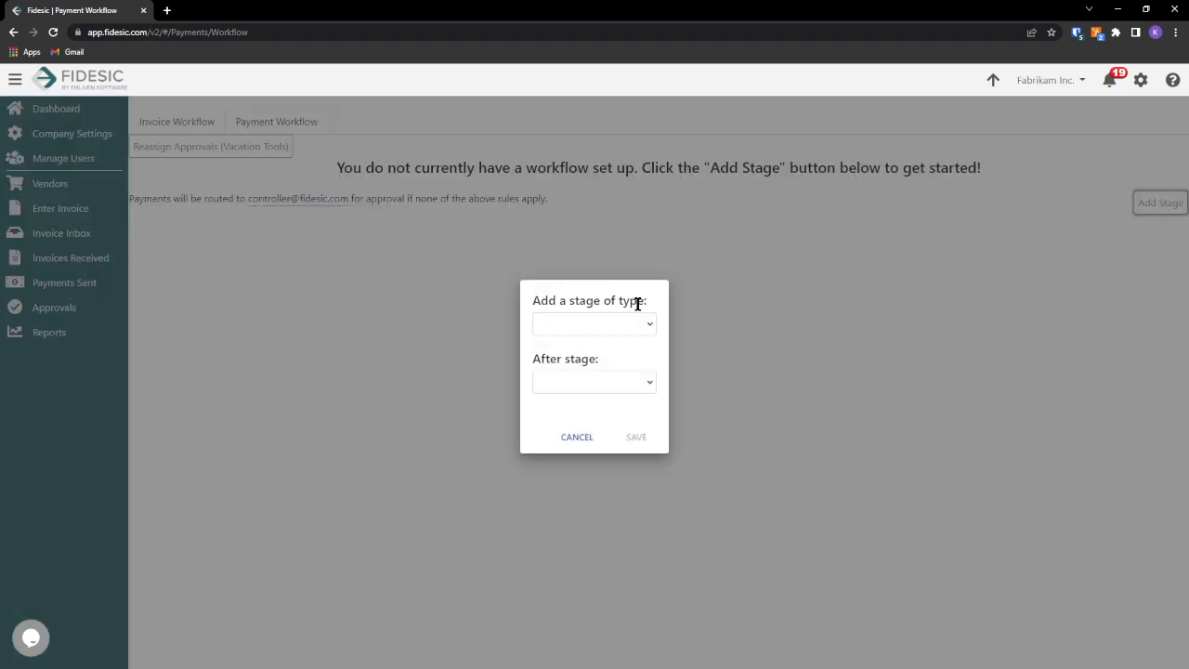
{"action": "left_click", "coordinate": [616, 326]}
{"action": "left_click", "coordinate": [616, 353]}
{"action": "left_click", "coordinate": [609, 381]}
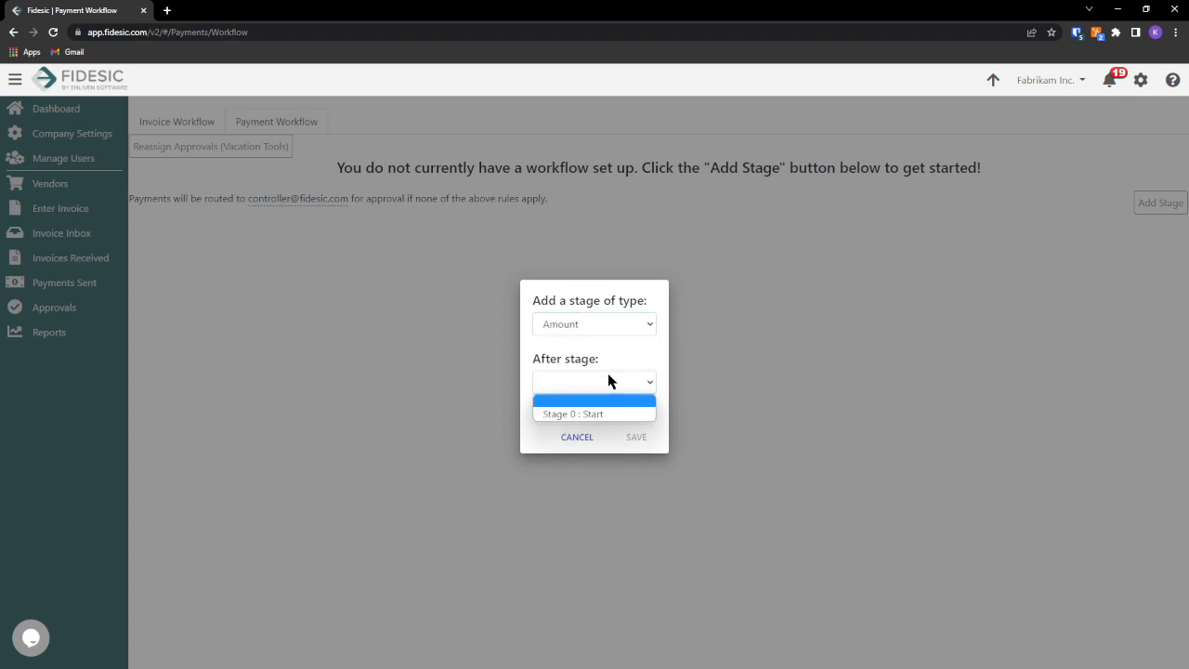
{"action": "left_click", "coordinate": [613, 411]}
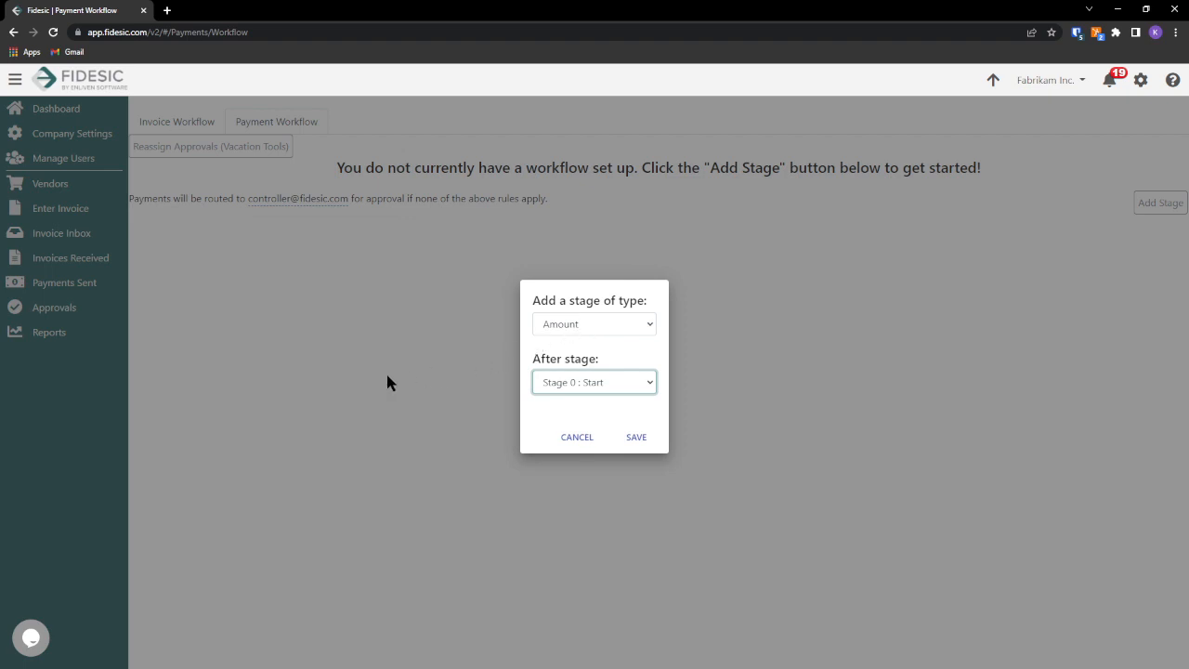
{"action": "left_click", "coordinate": [637, 438]}
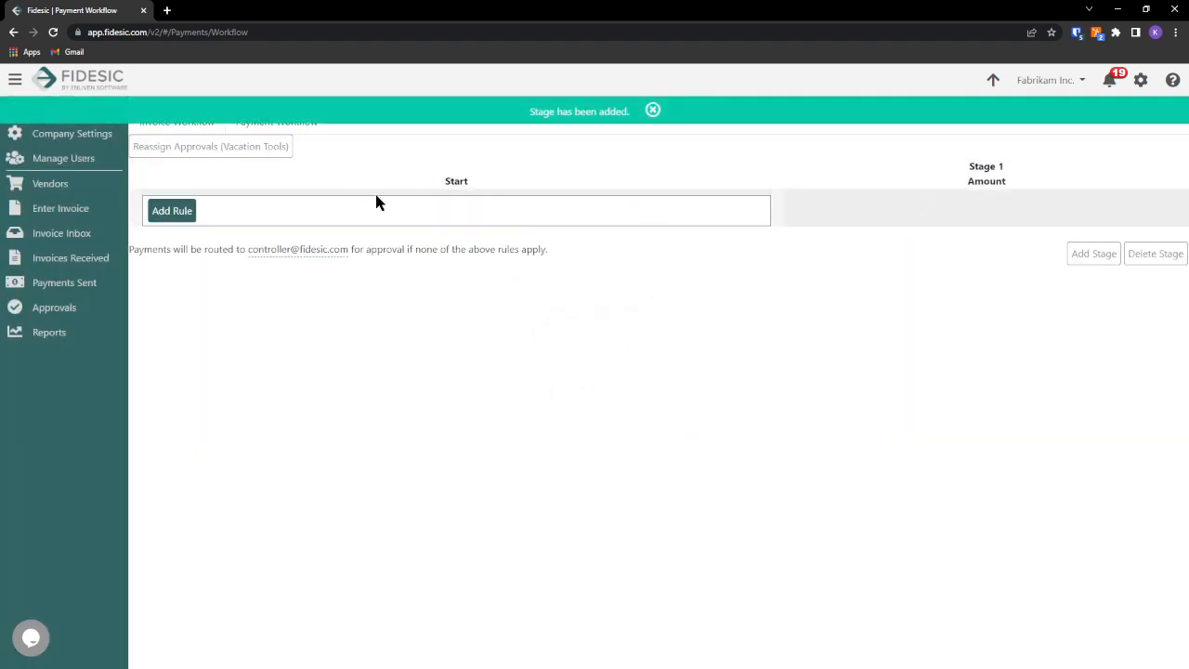
Step: Start a new Stage 1 payment rule with the amount condition Greater Than Or Equal To 10000
{"action": "left_click", "coordinate": [172, 210]}
{"action": "left_click", "coordinate": [558, 302]}
{"action": "left_click", "coordinate": [539, 319]}
{"action": "left_click", "coordinate": [542, 385]}
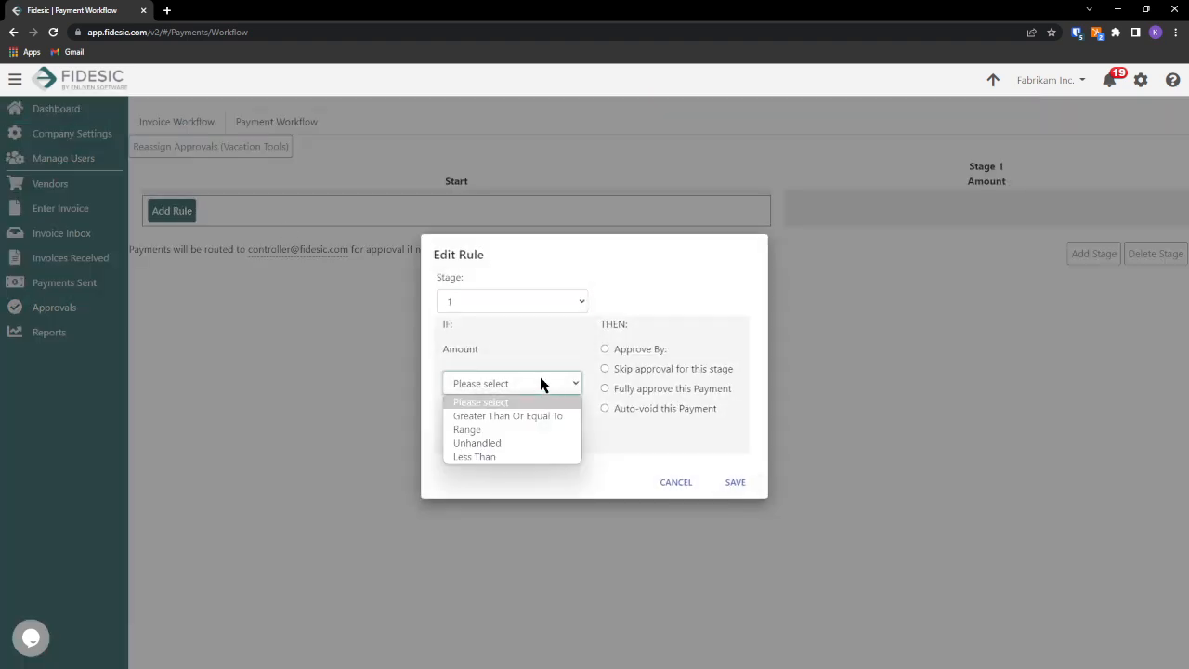
{"action": "left_click", "coordinate": [551, 416]}
{"action": "left_click", "coordinate": [532, 407]}
{"action": "type", "text": "10000"}
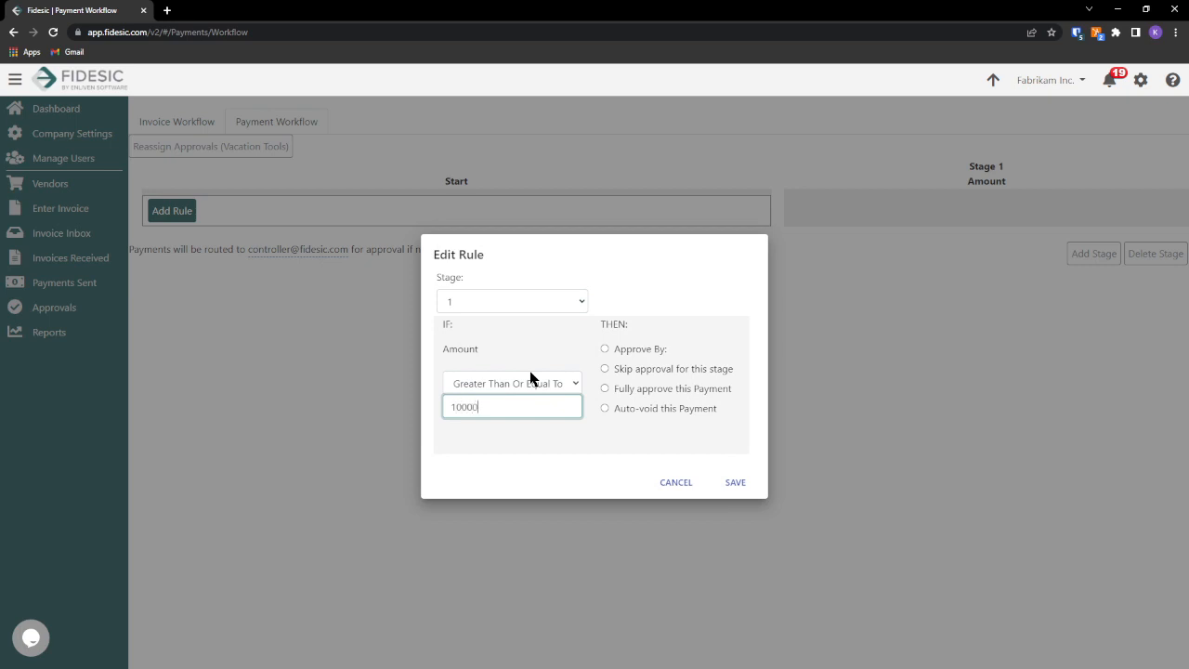
Step: Have the payment rule approved by the controller user in the Accounts Payable Manager role and save it
{"action": "left_click", "coordinate": [619, 348]}
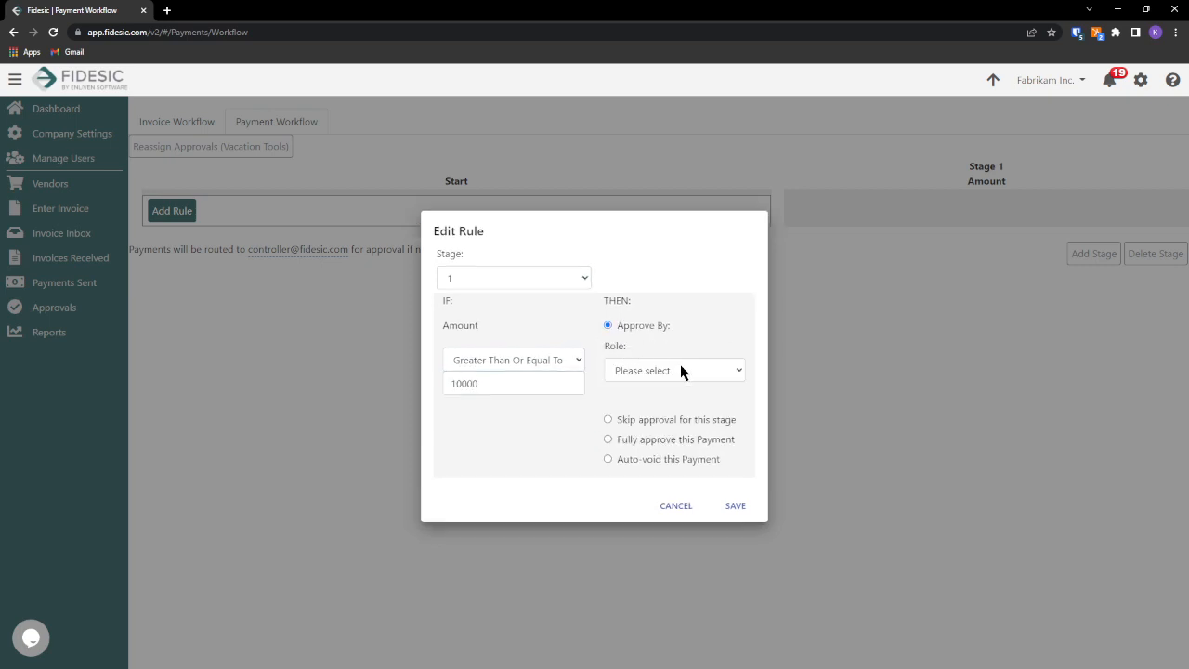
{"action": "left_click", "coordinate": [679, 366]}
{"action": "left_click", "coordinate": [689, 418]}
{"action": "left_click", "coordinate": [690, 397]}
{"action": "left_click", "coordinate": [695, 438]}
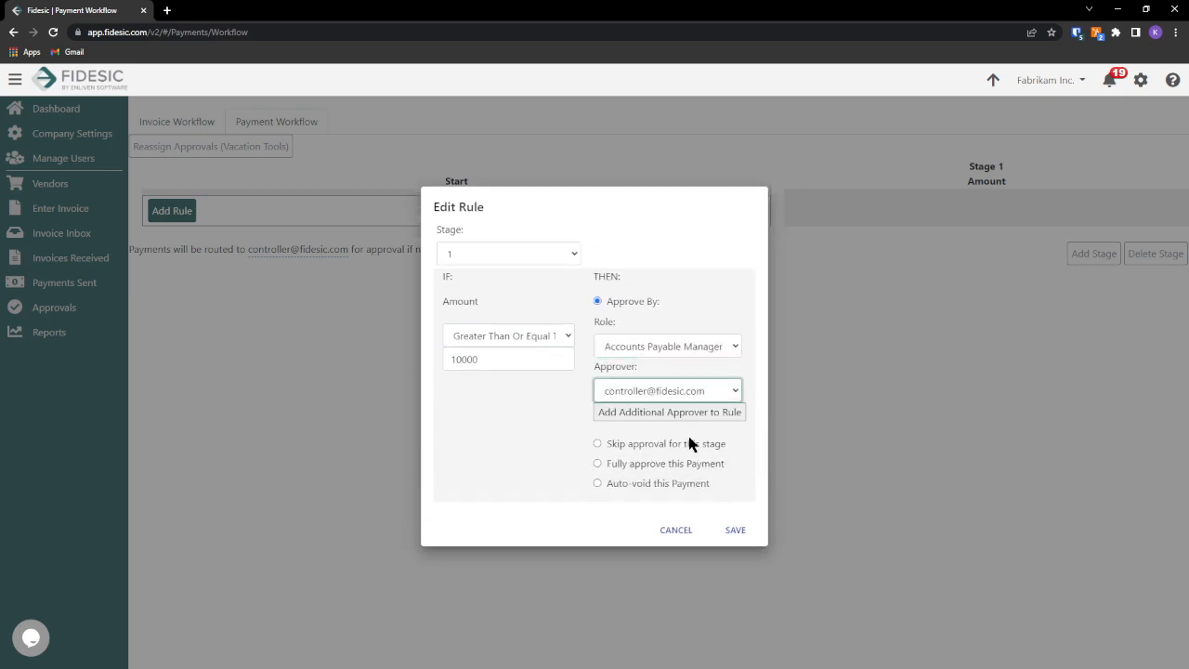
{"action": "left_click", "coordinate": [736, 531]}
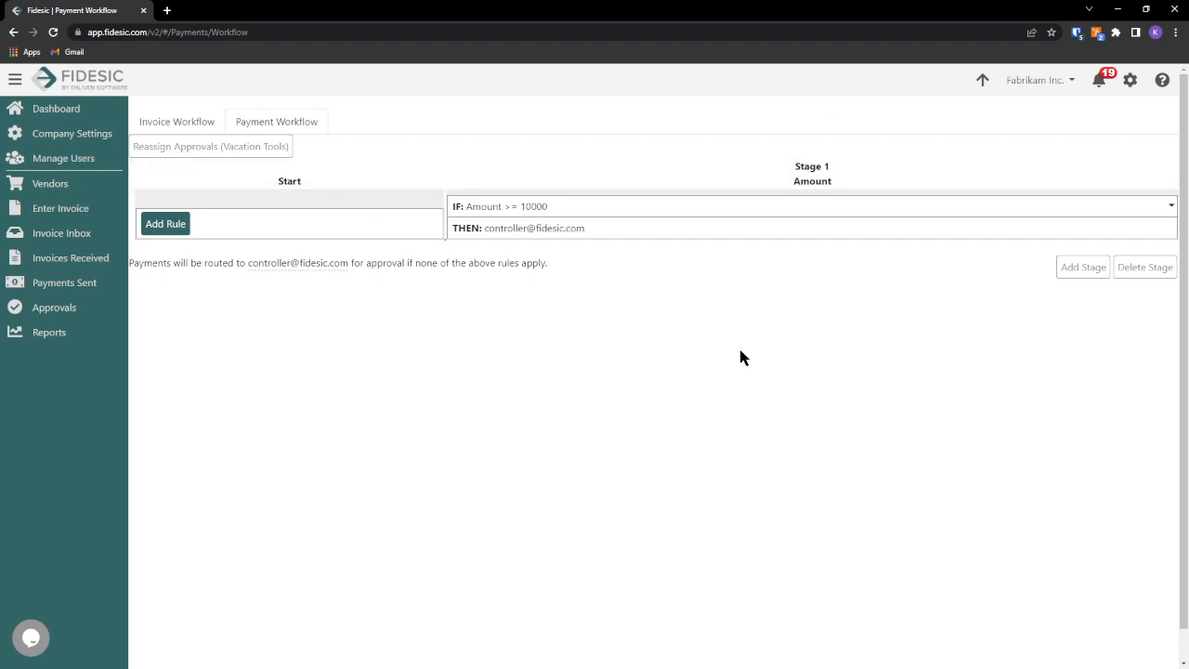
Step: Open the invoice workflow and check the options offered for the GL Segment 01 = 200 rule
{"action": "left_click", "coordinate": [192, 120]}
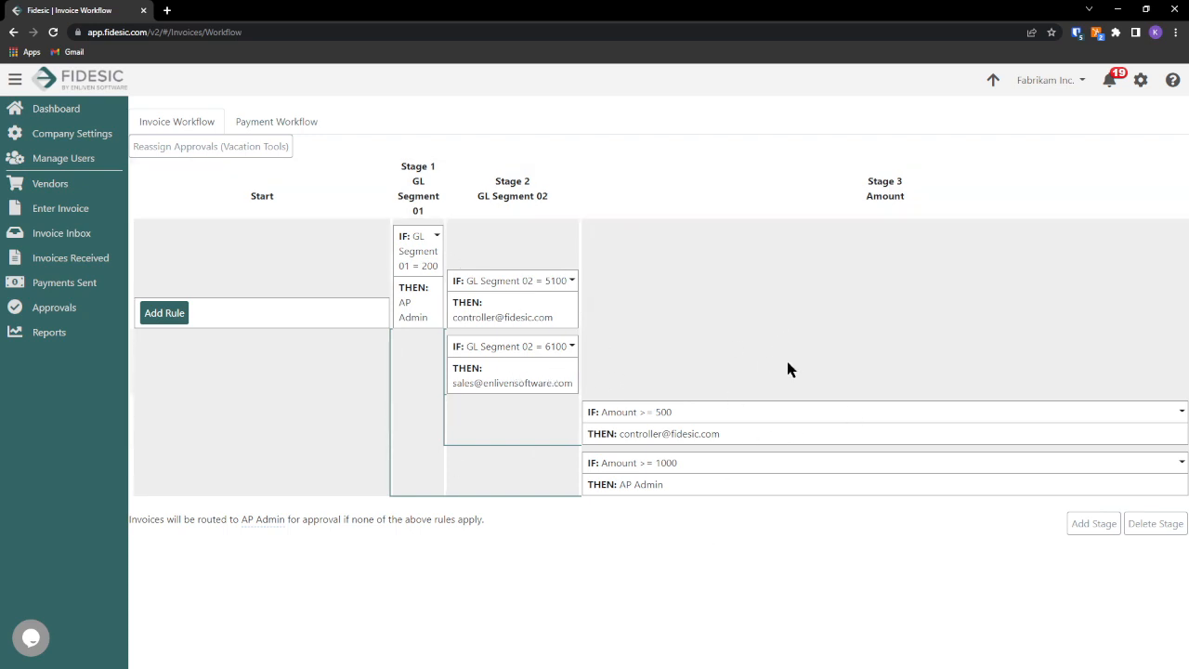
{"action": "left_click", "coordinate": [437, 235]}
{"action": "left_click", "coordinate": [698, 181]}
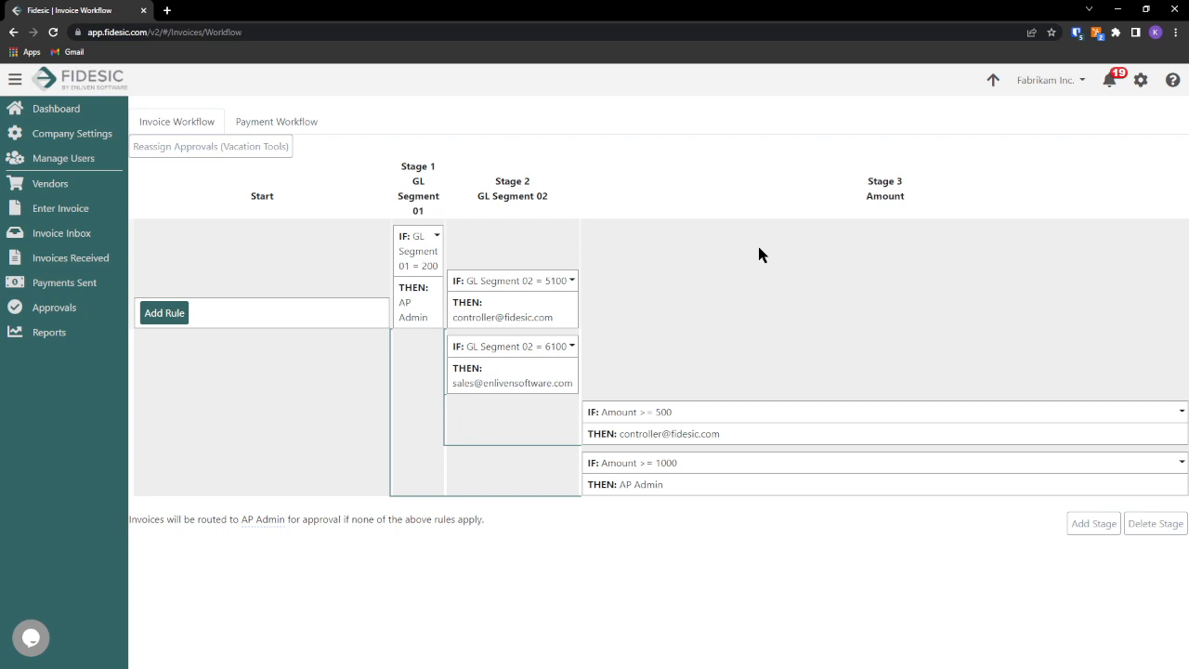
Step: Open A Travel Company's unapproved $700.00 invoice from the received invoices and view the workflow rule behind its Stage 1 approval
{"action": "left_click", "coordinate": [87, 259]}
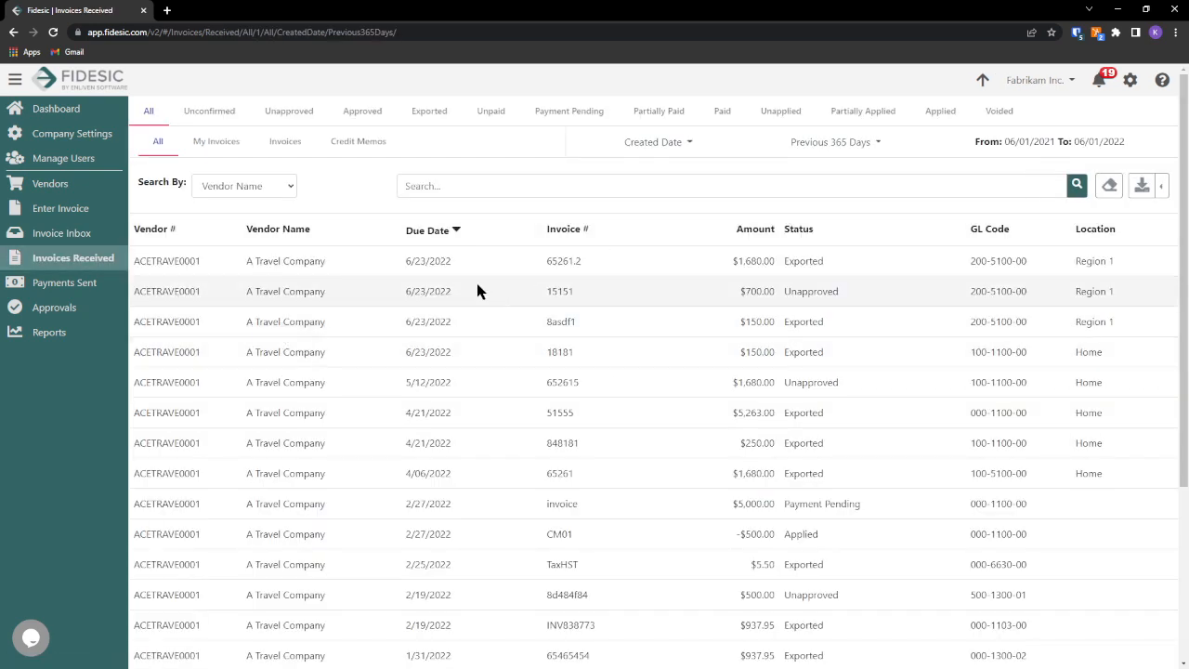
{"action": "left_click", "coordinate": [641, 299]}
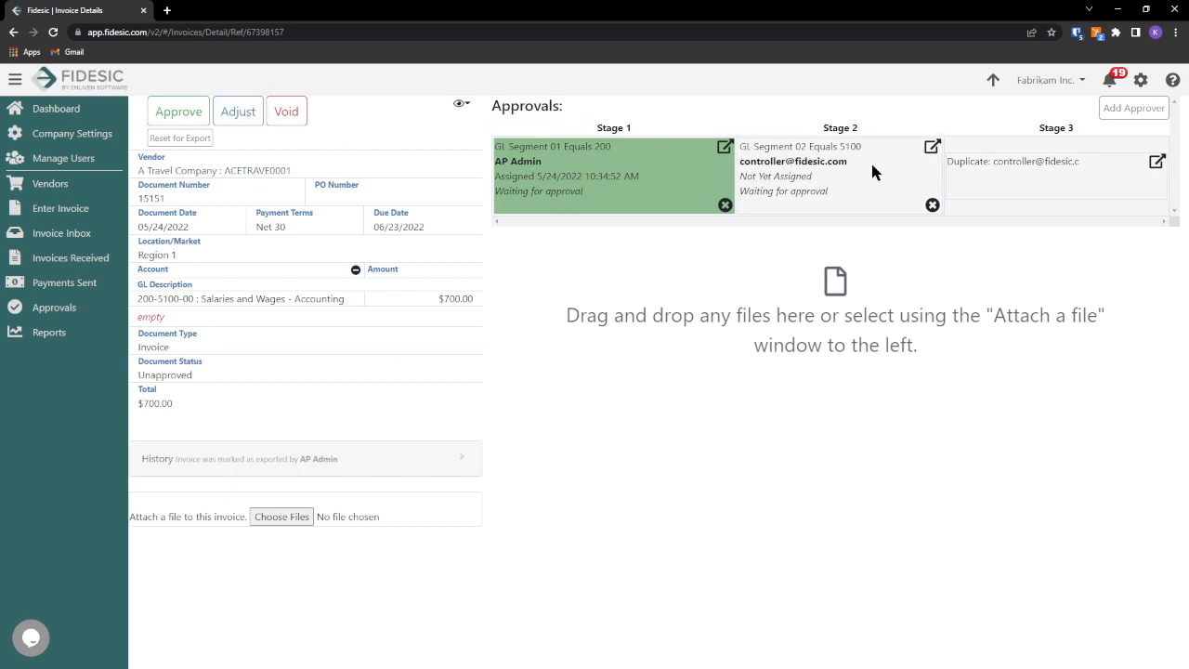
{"action": "left_click", "coordinate": [724, 149]}
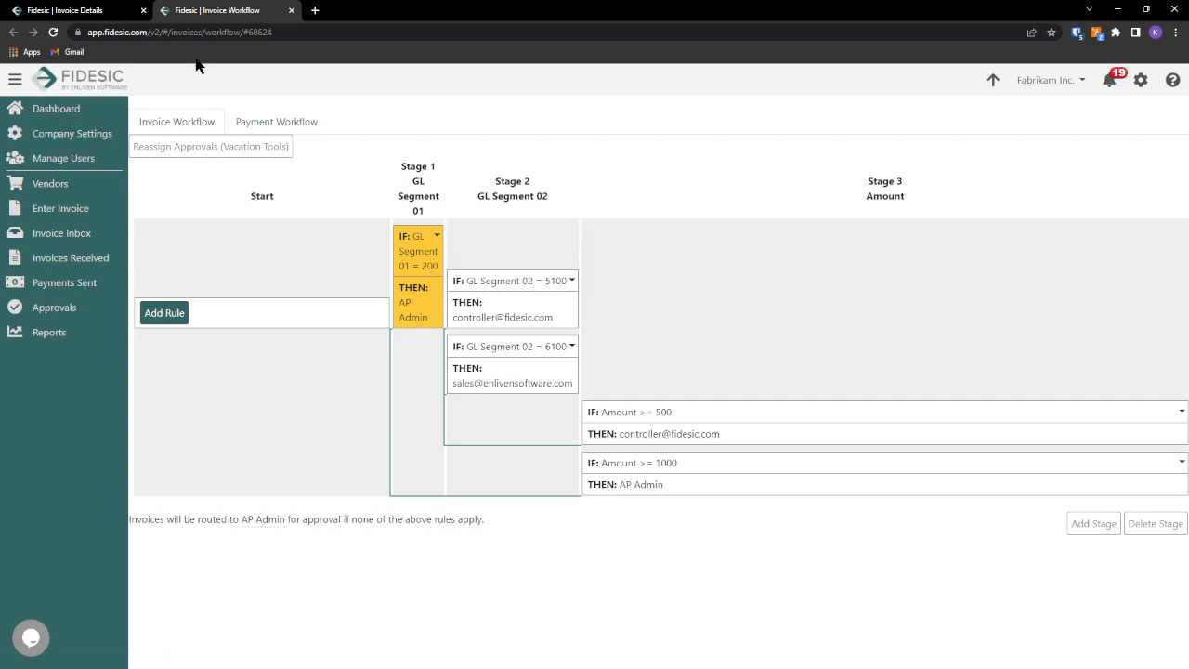
Step: Compare the invoice's approval stages with the GL Segment 02 = 5100, Amount >= 500 and Amount >= 1000 workflow rules
{"action": "left_click", "coordinate": [130, 16]}
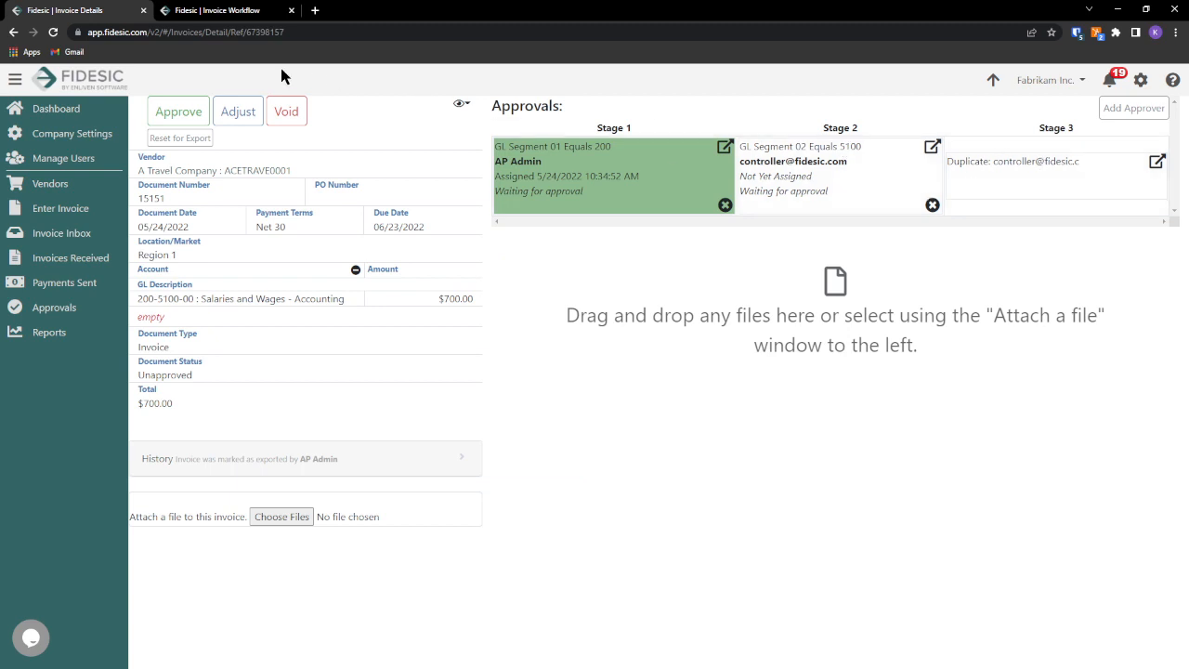
{"action": "left_click", "coordinate": [232, 10]}
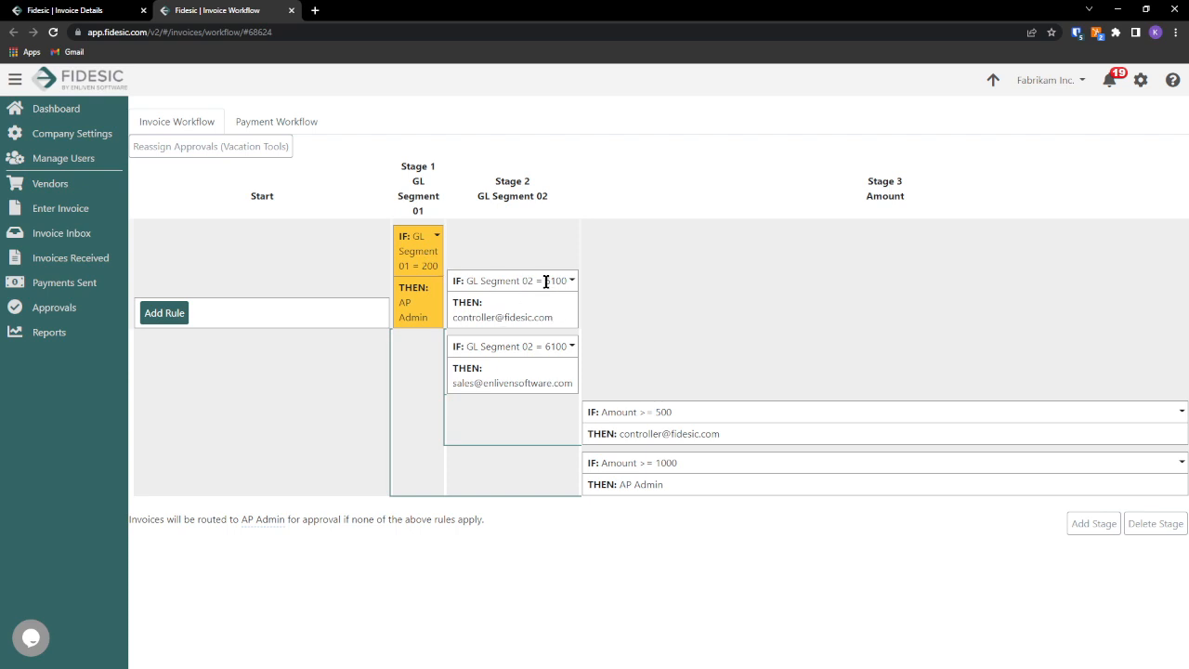
{"action": "left_click_drag", "start_coordinate": [556, 283], "coordinate": [566, 281]}
{"action": "left_click_drag", "start_coordinate": [656, 411], "coordinate": [729, 429]}
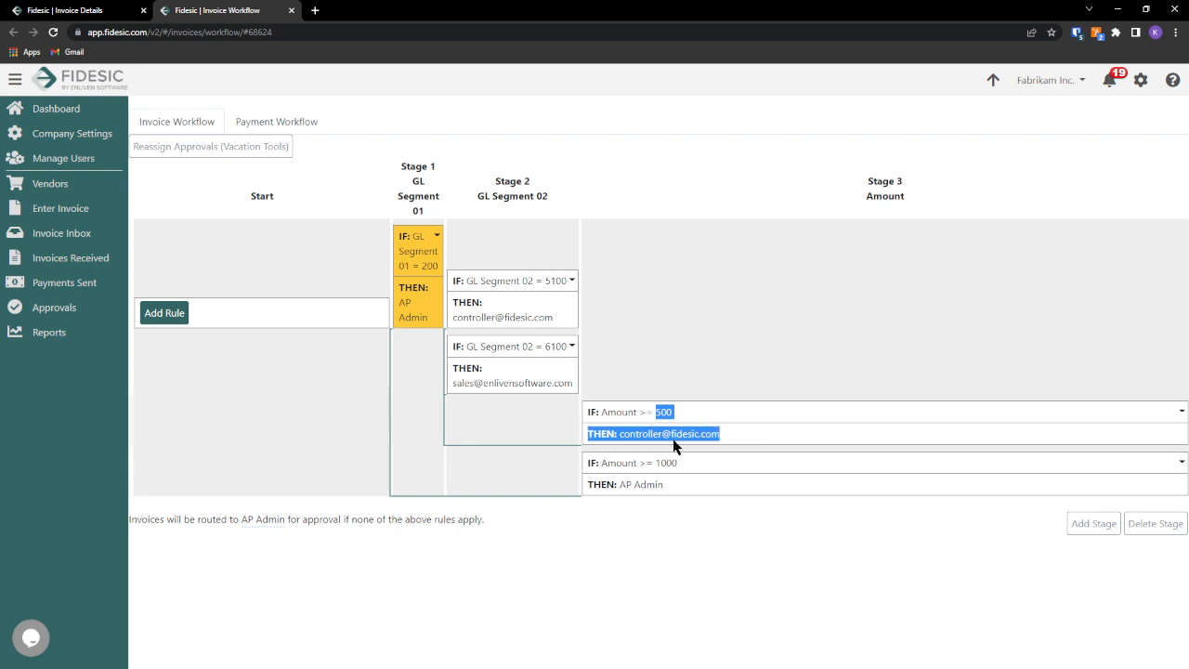
{"action": "left_click", "coordinate": [60, 12]}
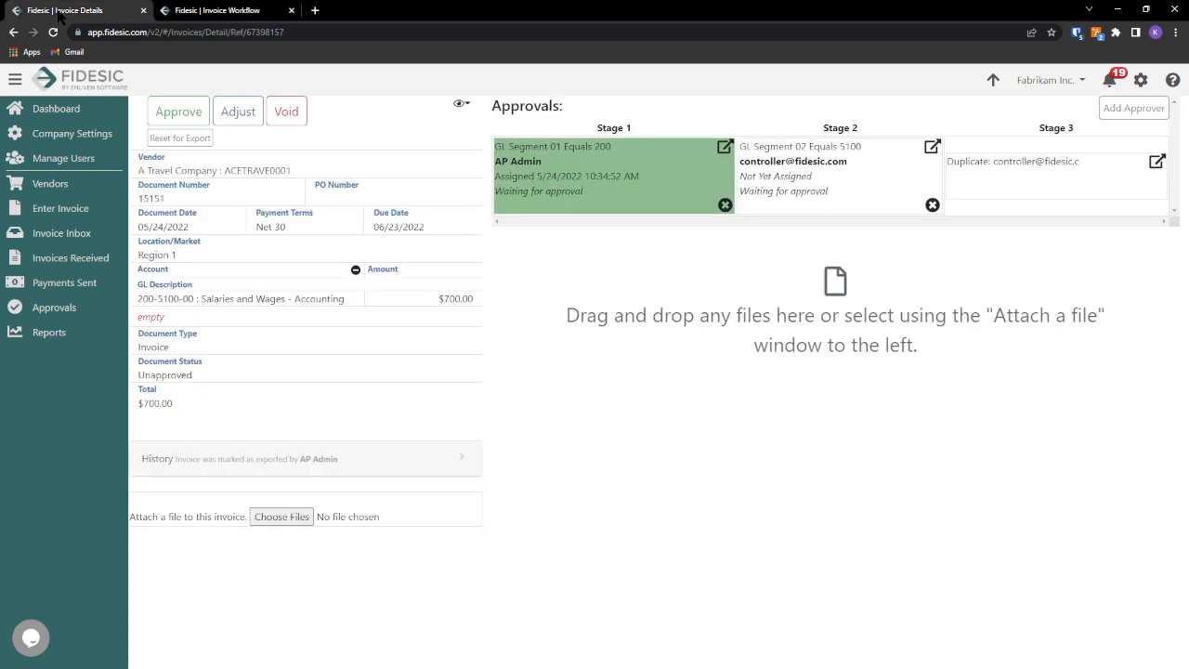
{"action": "left_click", "coordinate": [218, 10]}
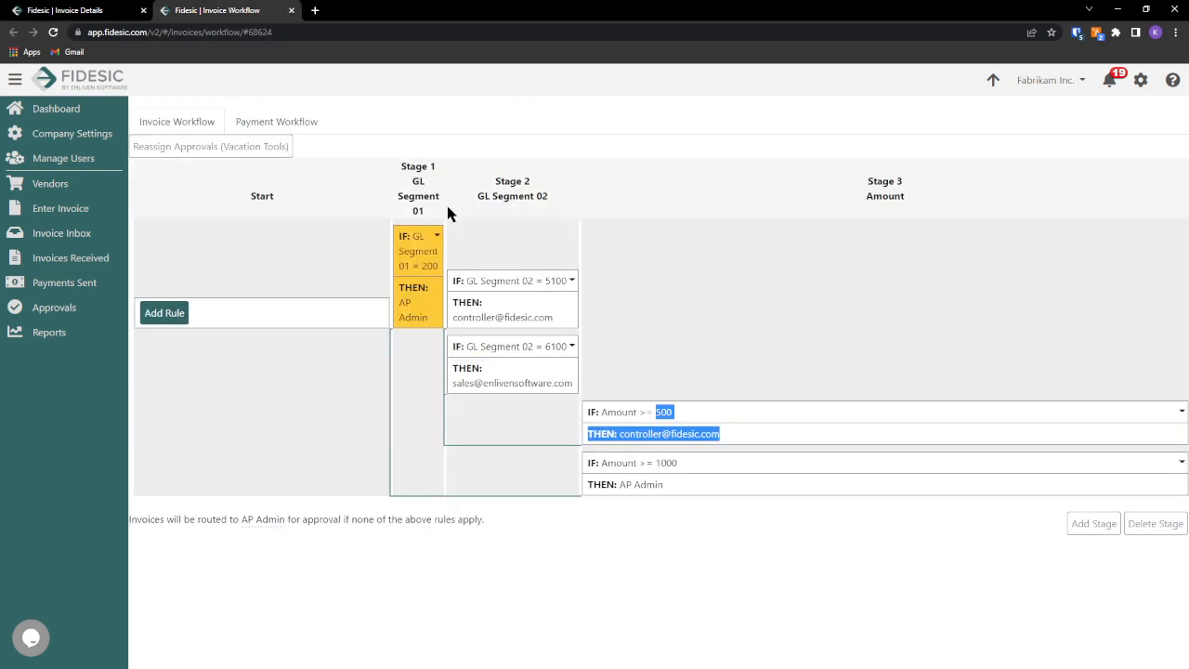
{"action": "left_click_drag", "start_coordinate": [637, 465], "coordinate": [661, 482]}
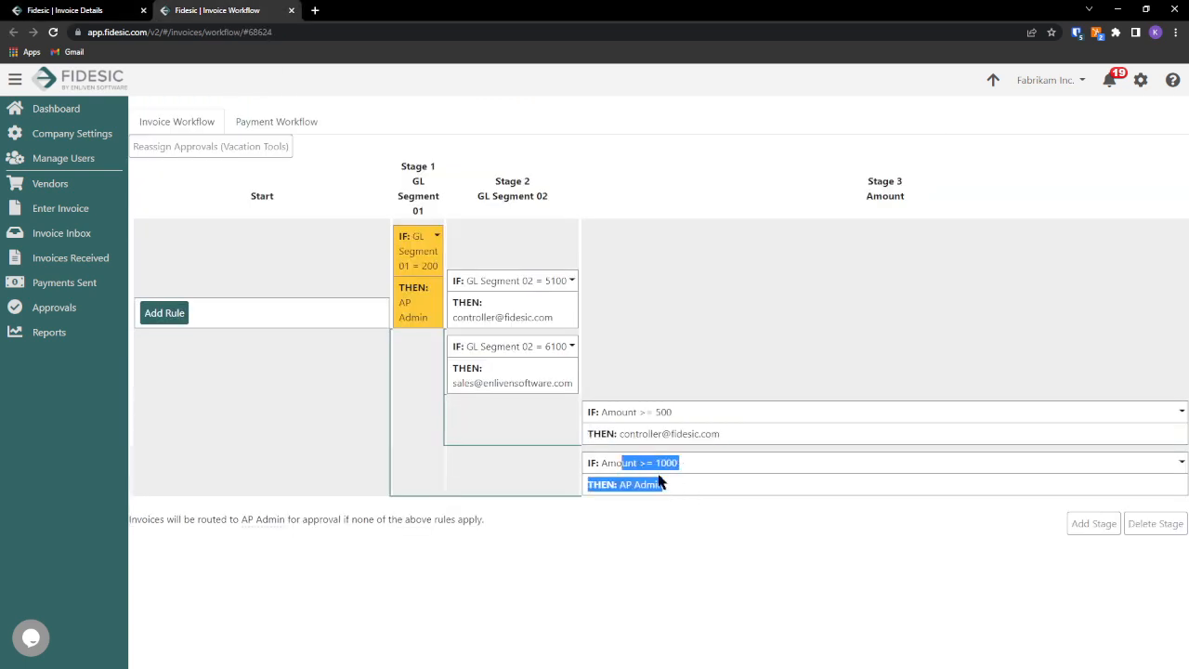
{"action": "left_click", "coordinate": [684, 442]}
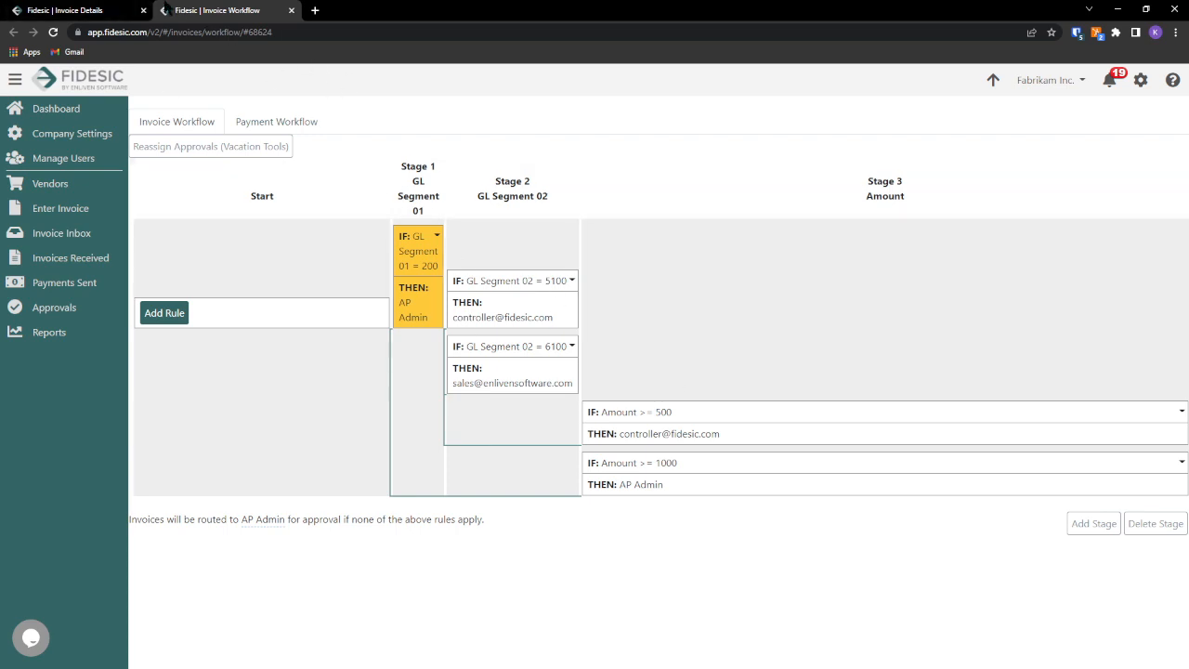
Step: Reopen the workflow rule from the invoice's Stage 1 approval, and open the support chat form
{"action": "left_click", "coordinate": [119, 11]}
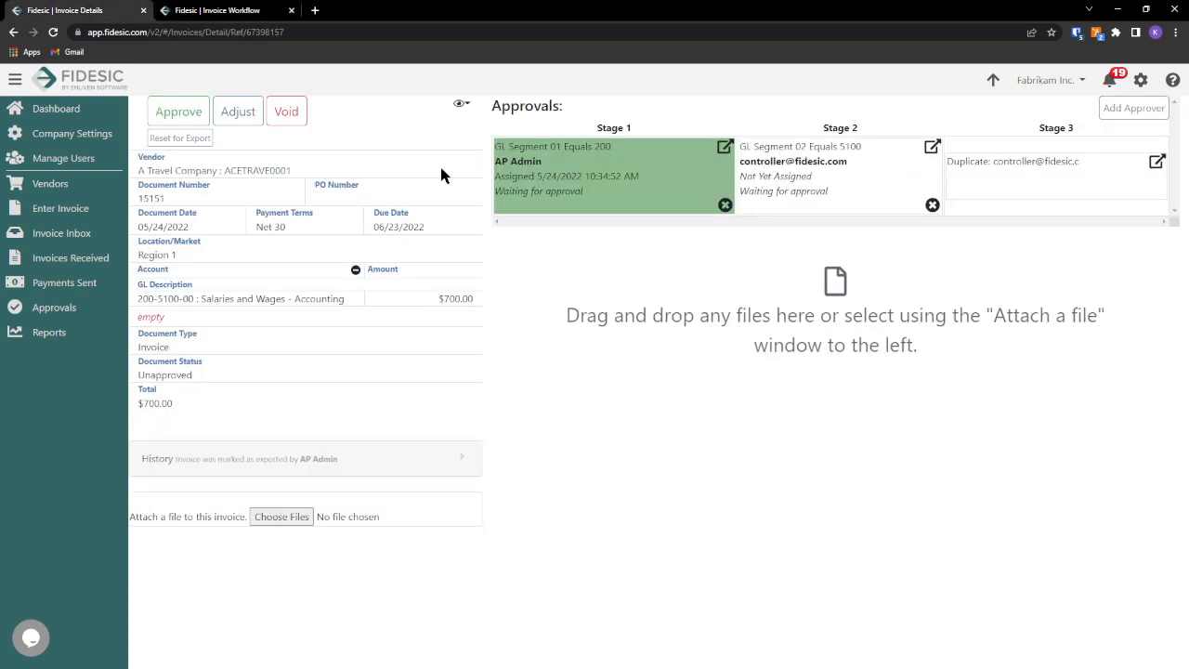
{"action": "left_click", "coordinate": [724, 149]}
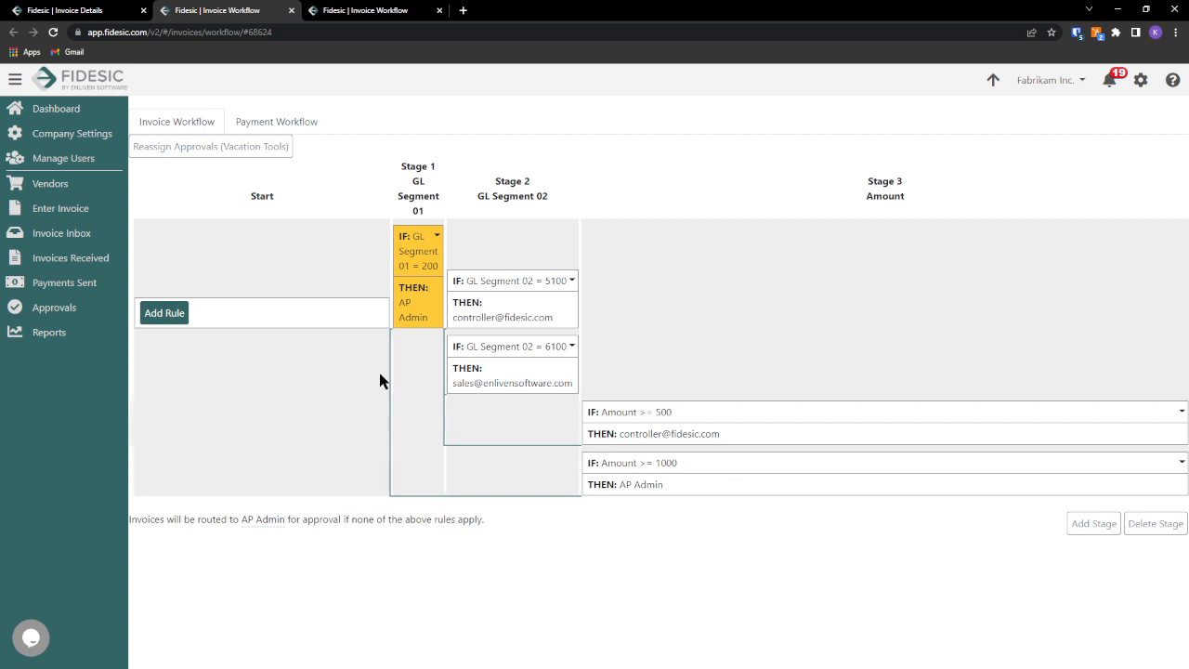
{"action": "left_click", "coordinate": [30, 638]}
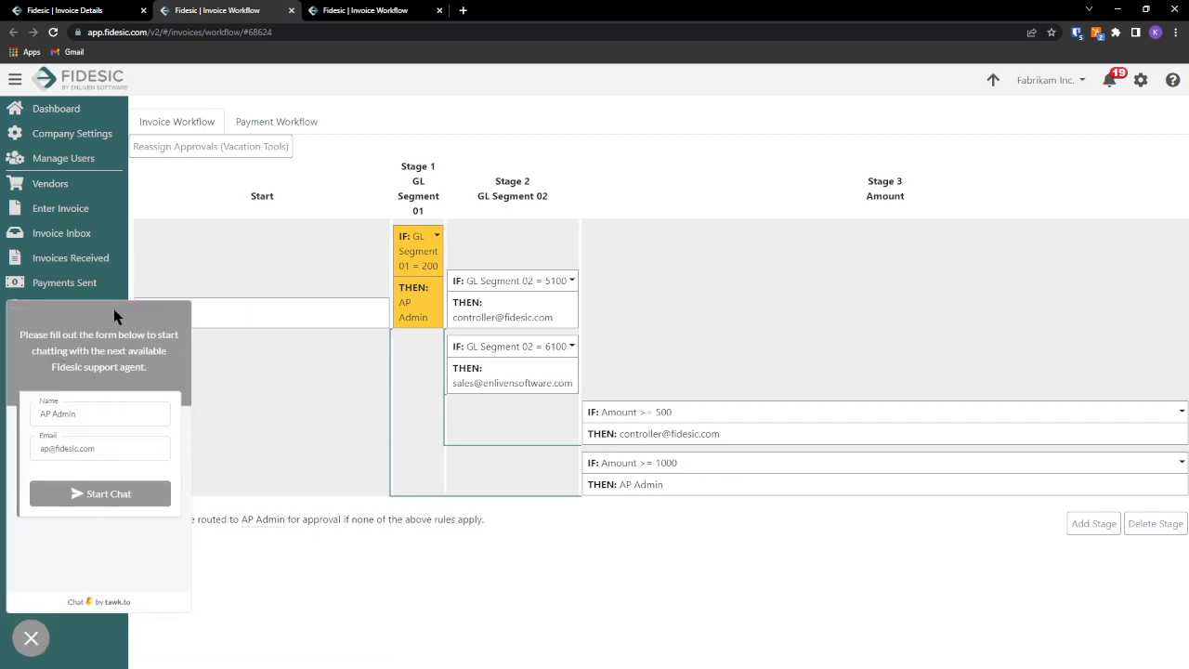